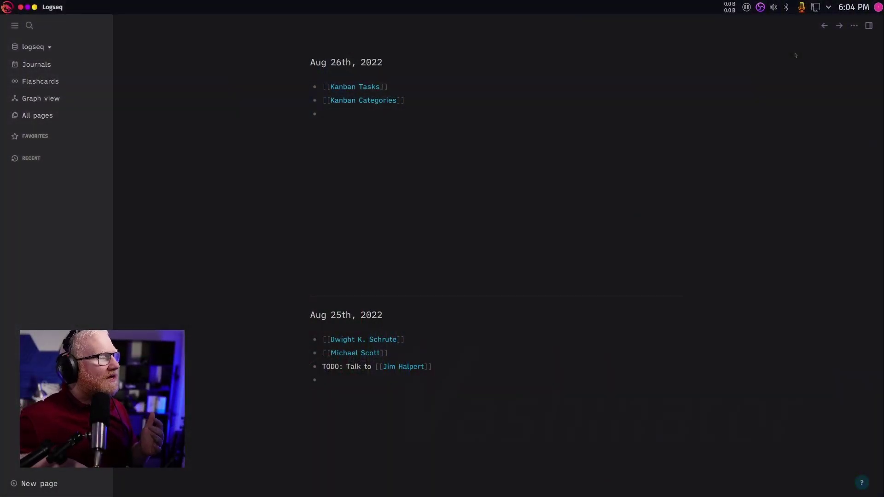
# Step: Review the Advanced settings page, then open the Themes list showing Quattro - Dark as current
pyautogui.click(854, 26)
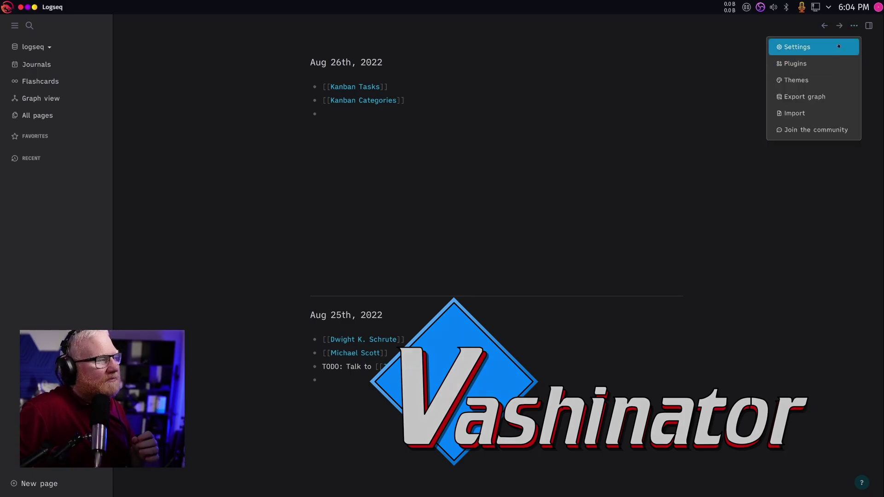
pyautogui.click(801, 47)
pyautogui.click(266, 173)
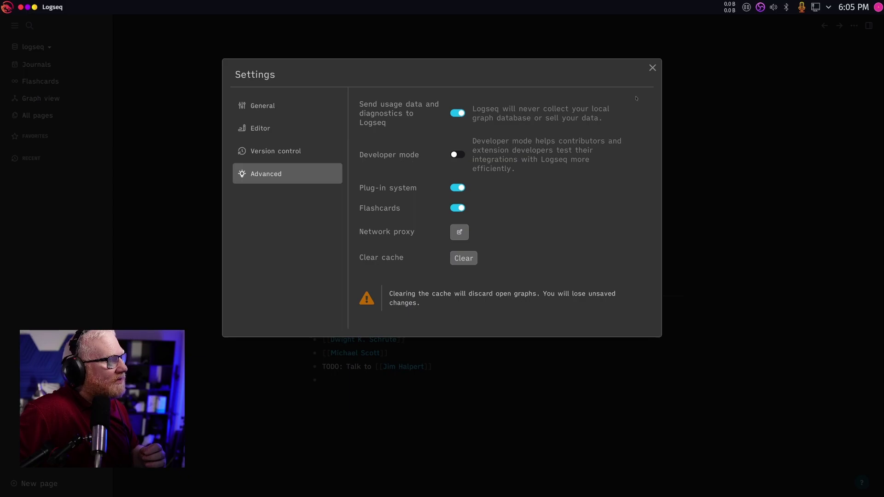
pyautogui.click(653, 68)
pyautogui.click(853, 26)
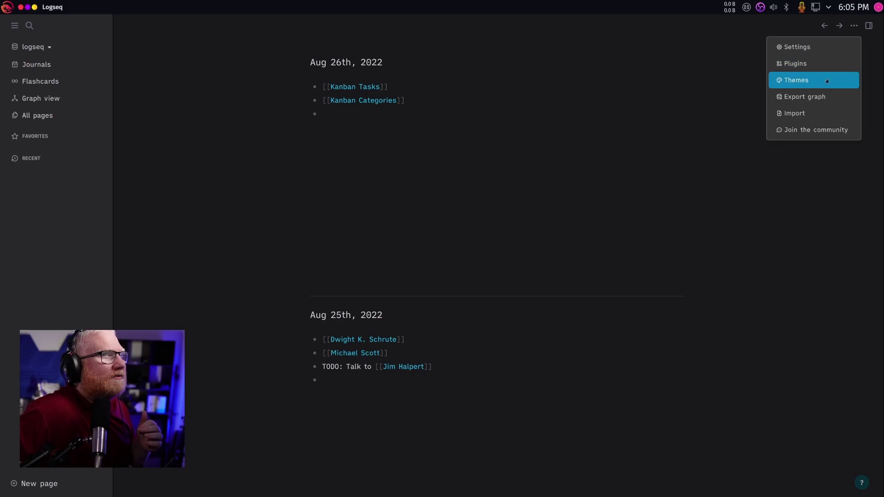
pyautogui.click(796, 78)
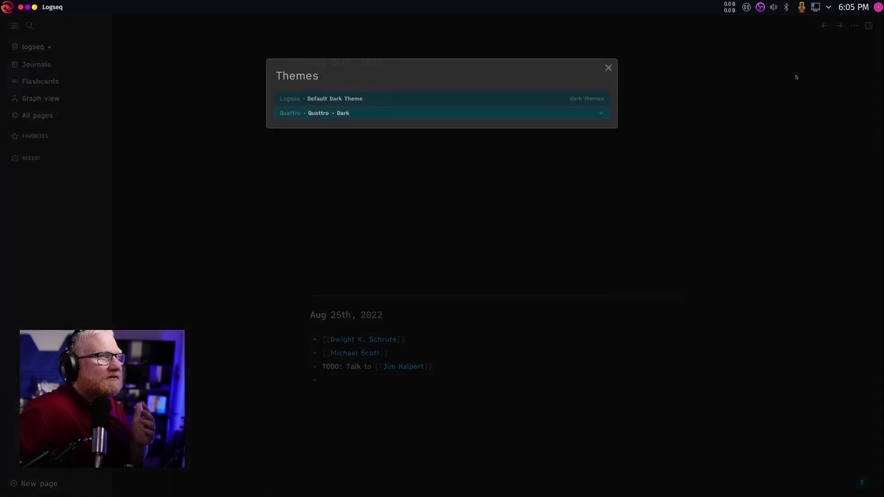
# Step: Install the Tabs plugin from the plugin marketplace
pyautogui.click(347, 187)
pyautogui.click(853, 25)
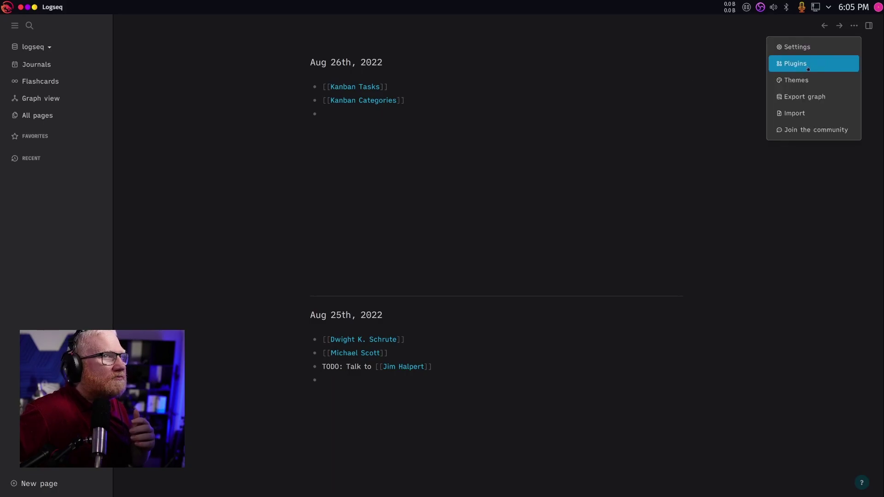
pyautogui.click(808, 68)
pyautogui.click(463, 184)
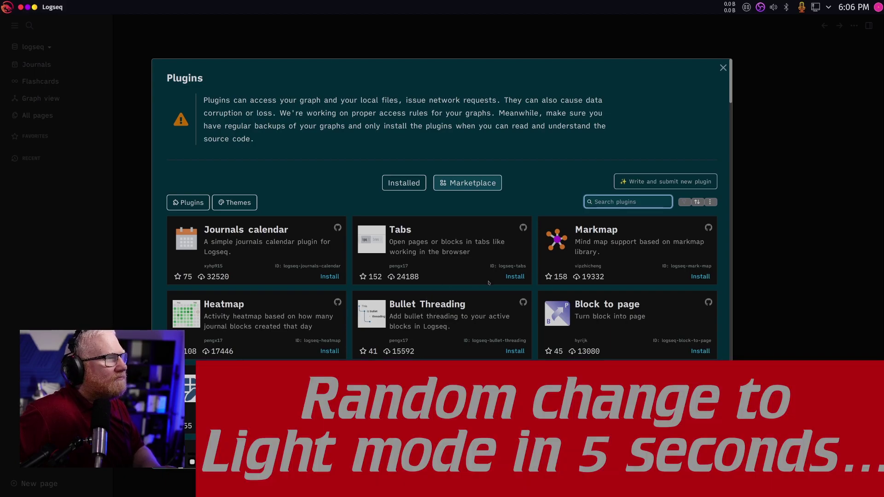
pyautogui.click(513, 276)
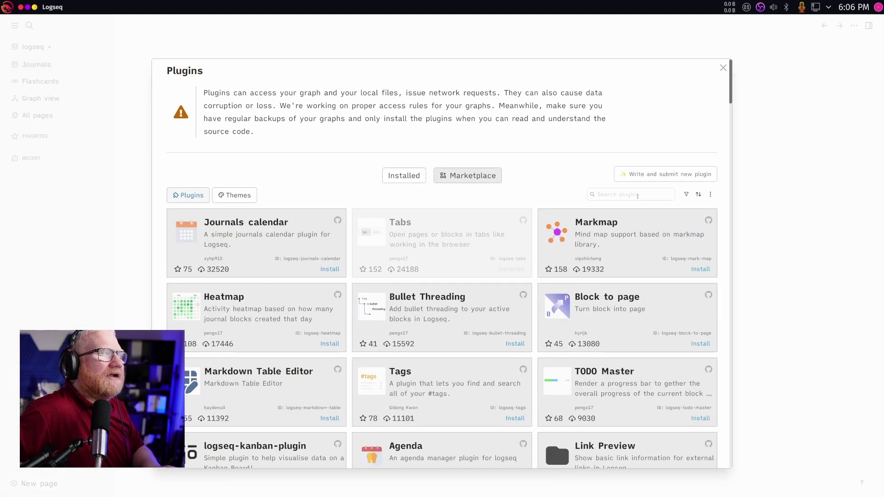
# Step: Search the marketplace for 'kan' and install logseq-kanban-plugin
pyautogui.click(637, 195)
pyautogui.write('kan')
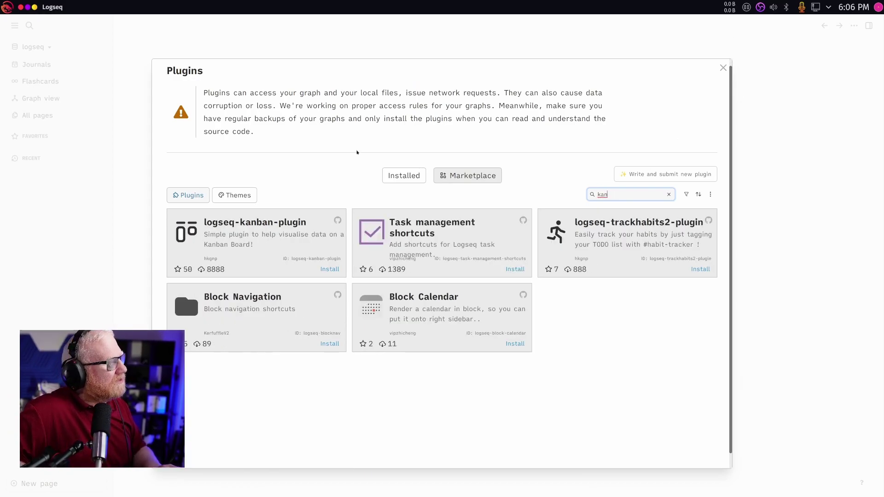
pyautogui.click(330, 269)
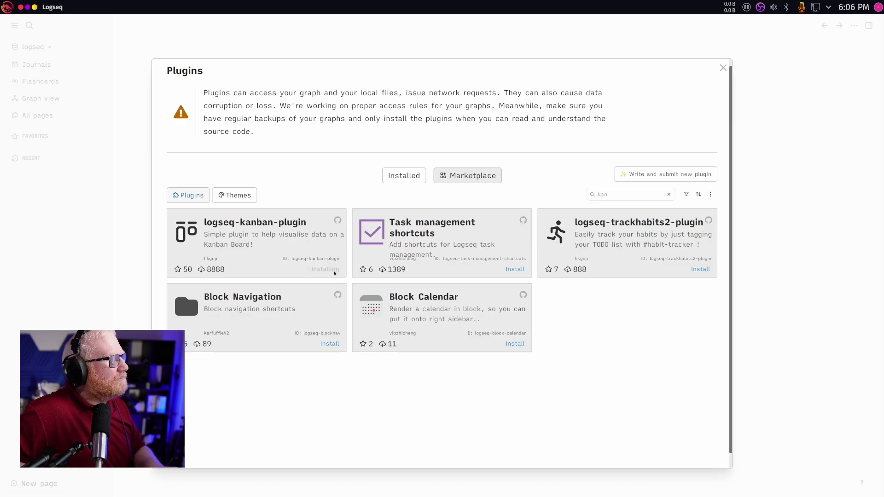
pyautogui.click(858, 47)
# Step: Switch the interface back to the dark theme in Settings
pyautogui.click(854, 28)
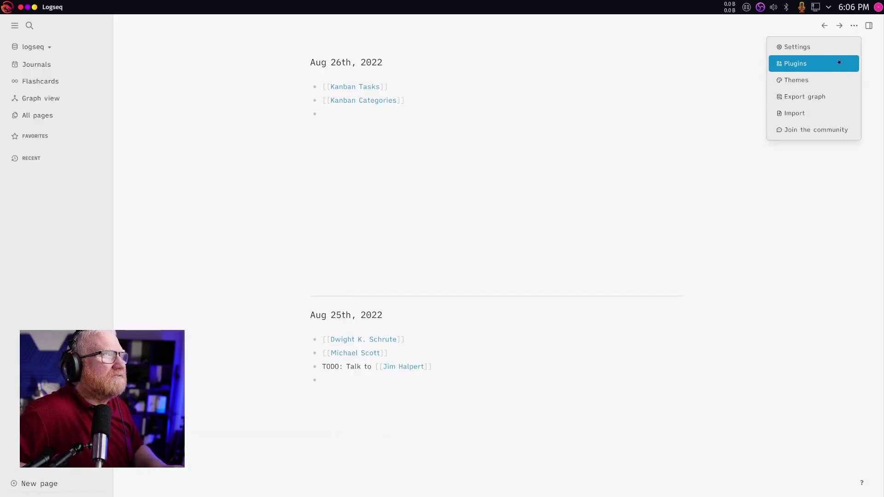
pyautogui.click(840, 47)
pyautogui.click(501, 185)
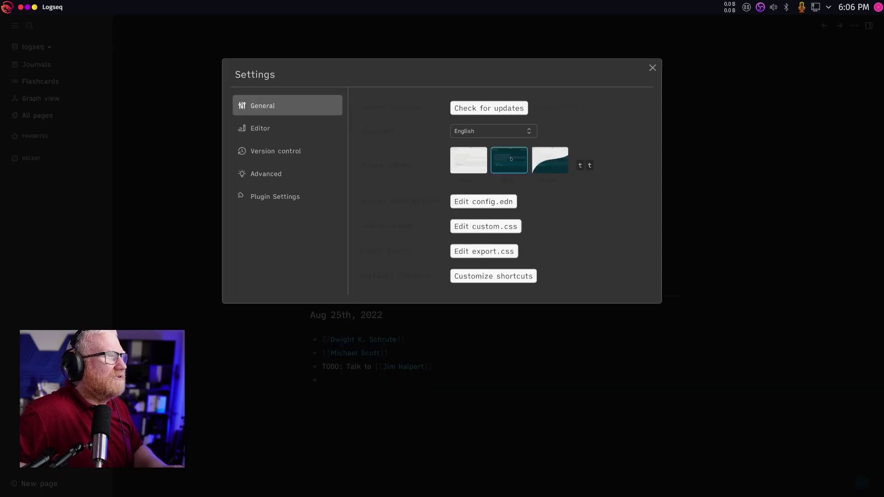
pyautogui.click(722, 123)
pyautogui.click(853, 25)
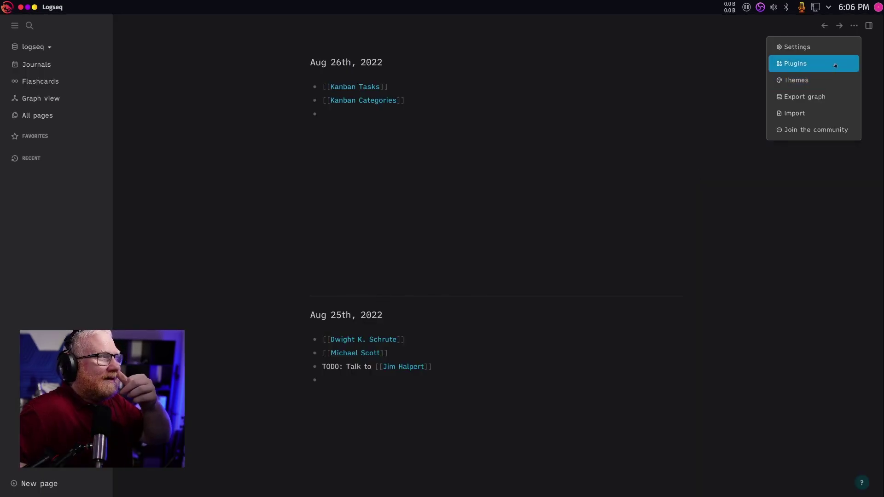
pyautogui.click(833, 63)
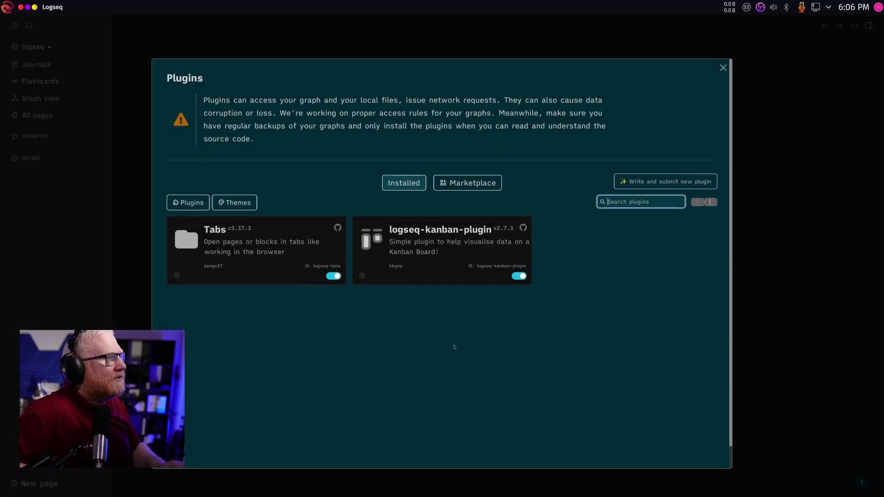
pyautogui.moveTo(392, 275)
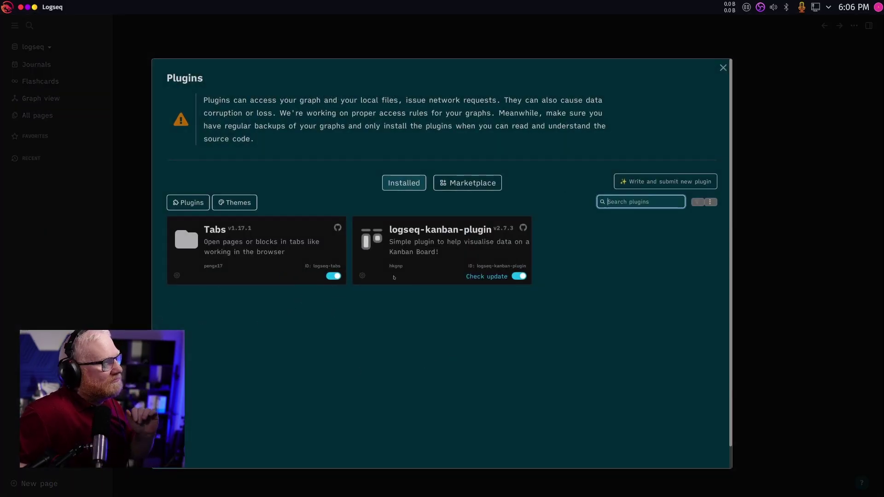
pyautogui.moveTo(230, 279)
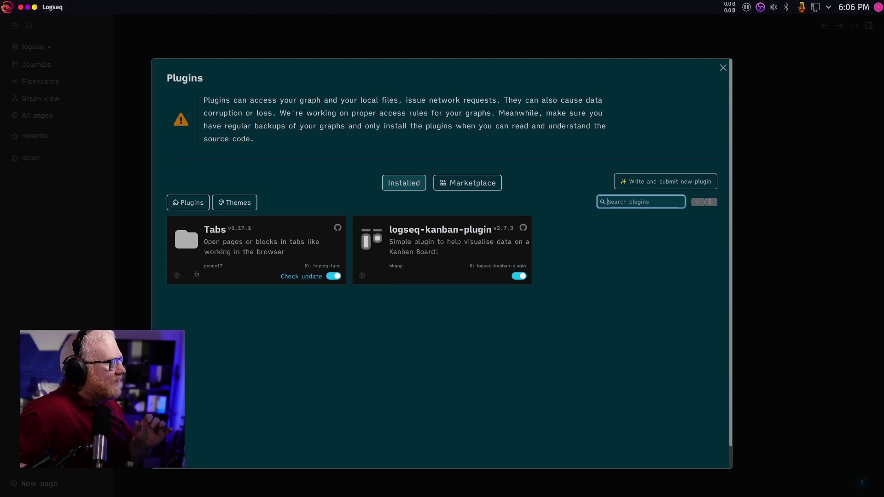
pyautogui.click(177, 276)
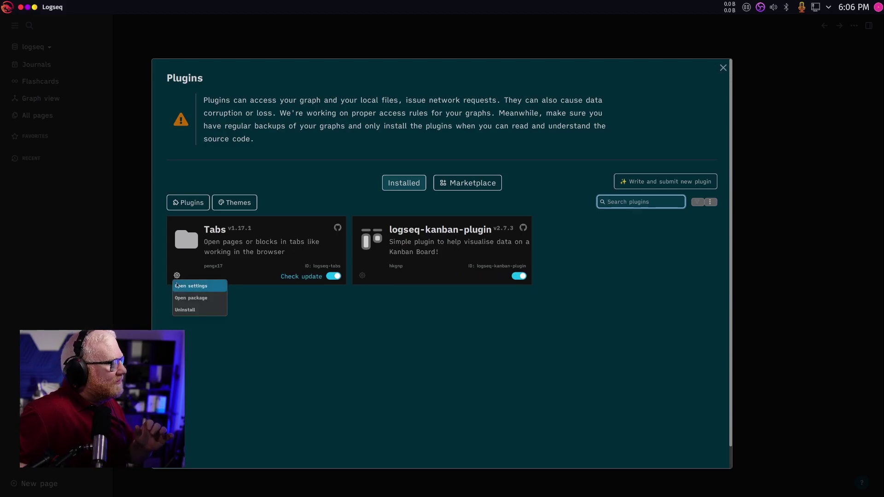
pyautogui.click(180, 286)
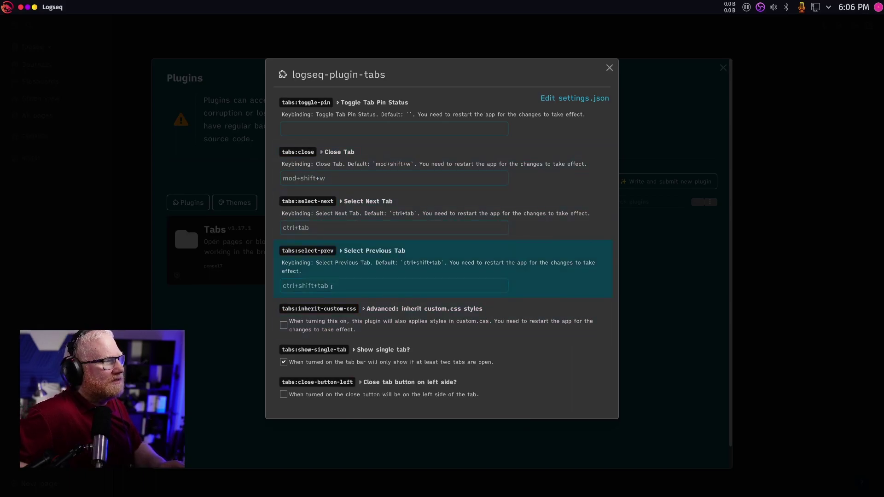
pyautogui.press('Escape')
pyautogui.click(362, 275)
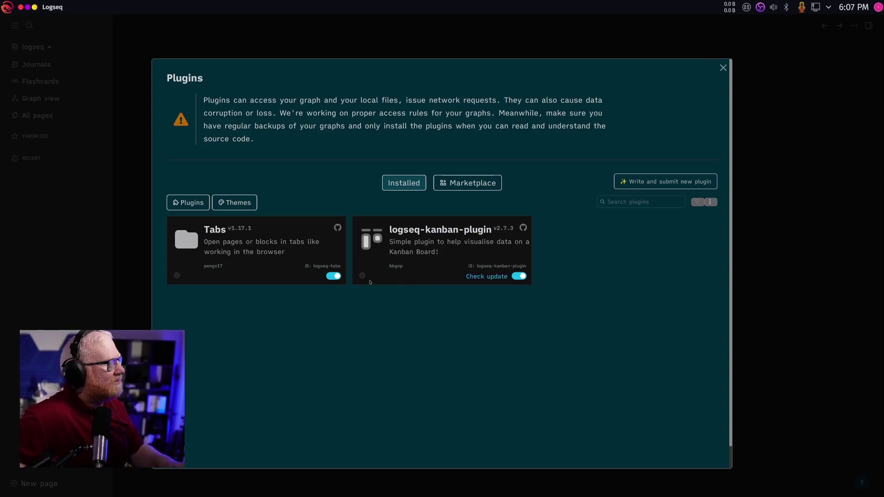
pyautogui.click(362, 275)
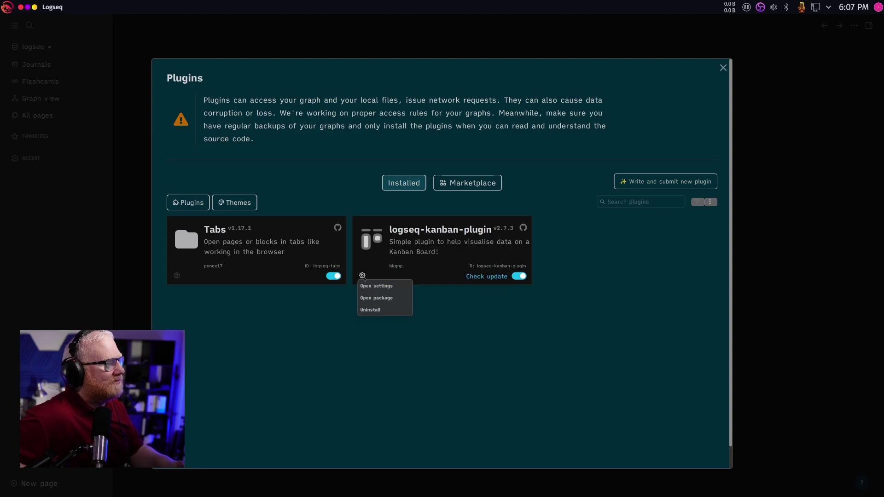
pyautogui.click(363, 276)
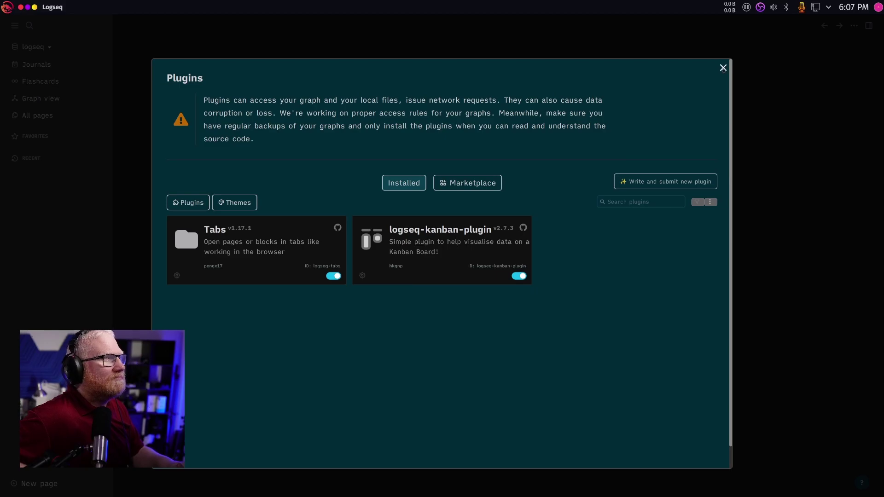
# Step: Open Kanban Categories and the Aug 26th journal block in new tabs
pyautogui.click(722, 68)
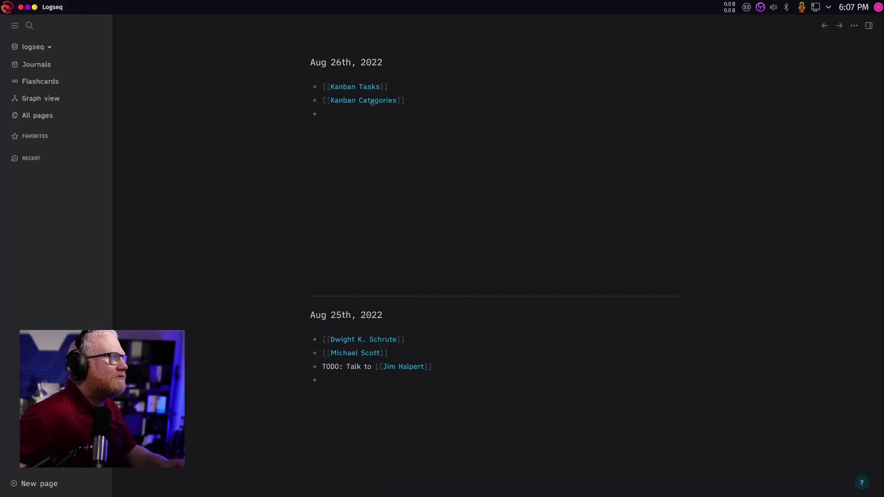
pyautogui.moveTo(372, 102)
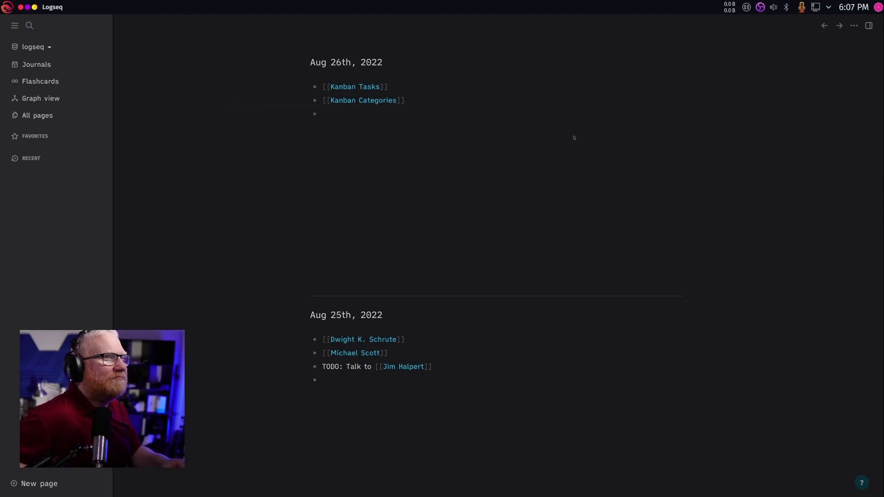
pyautogui.keyDown('ctrl'); pyautogui.click(363, 101); pyautogui.keyUp('ctrl')
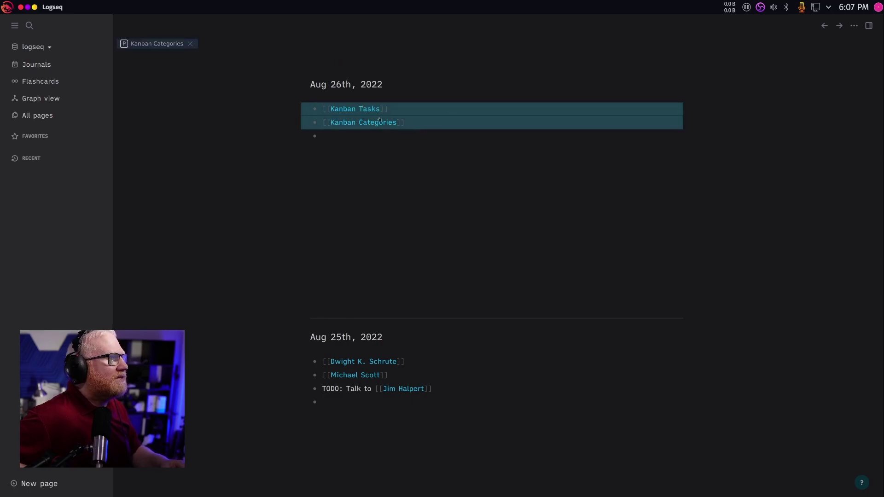
pyautogui.keyDown('ctrl'); pyautogui.click(361, 117); pyautogui.keyUp('ctrl')
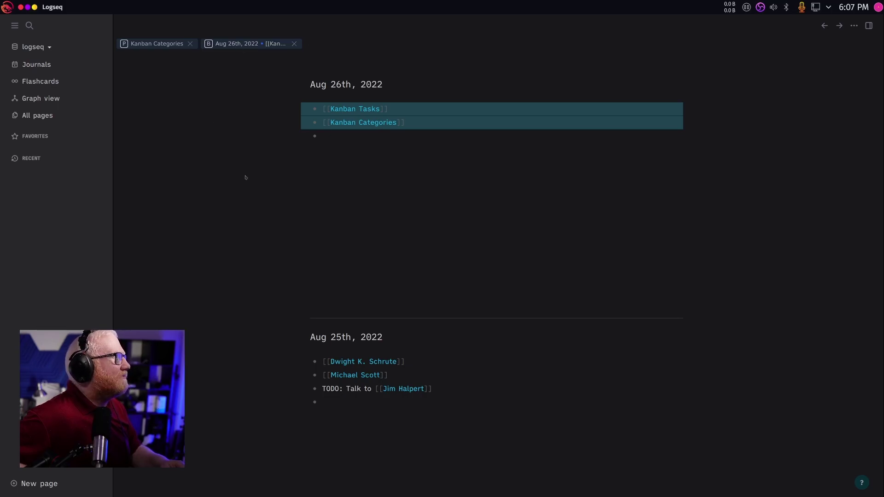
pyautogui.click(399, 129)
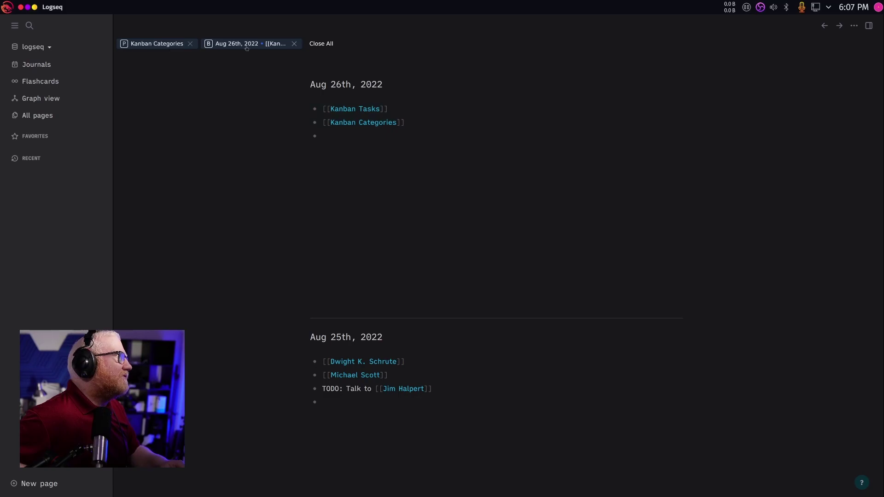
# Step: Open Kanban Tasks in another tab, then return to the Kanban Categories tab
pyautogui.click(276, 50)
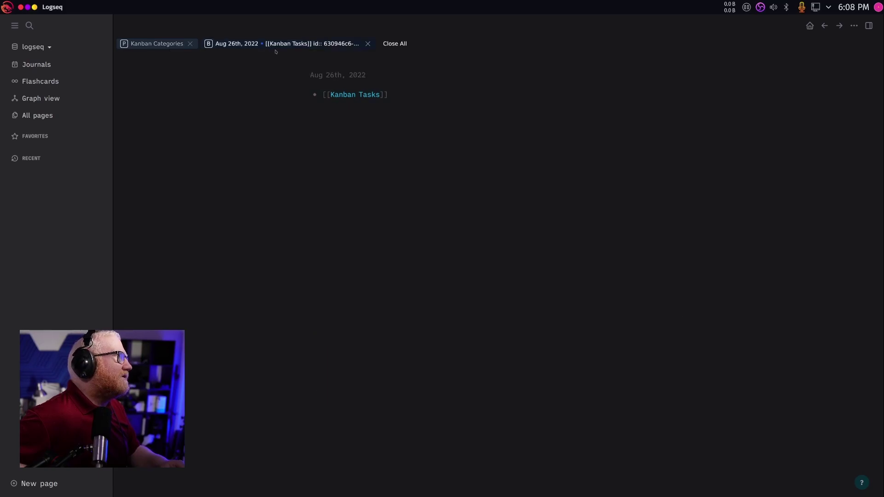
pyautogui.keyDown('ctrl'); pyautogui.click(299, 47); pyautogui.keyUp('ctrl')
pyautogui.click(159, 45)
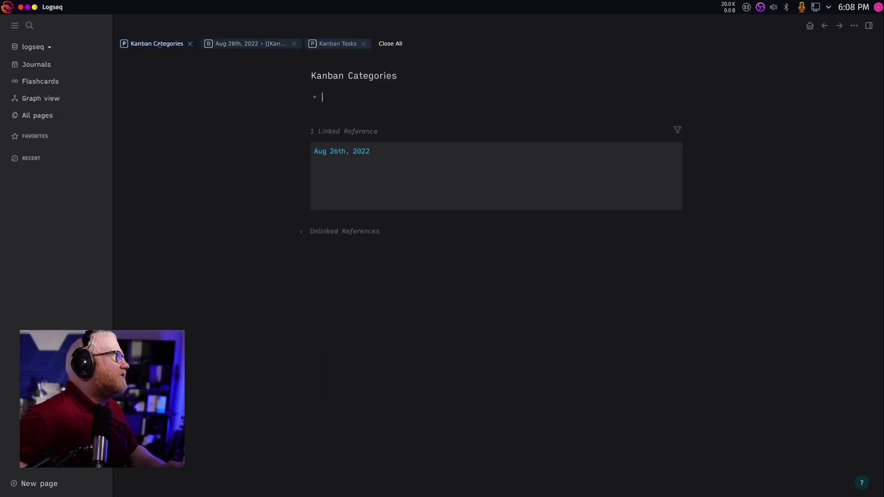
pyautogui.click(216, 45)
pyautogui.click(155, 44)
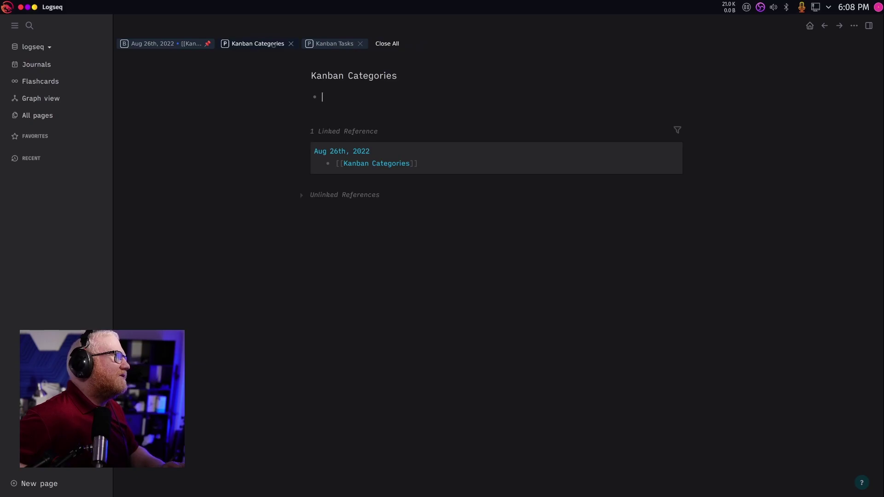
pyautogui.click(156, 44)
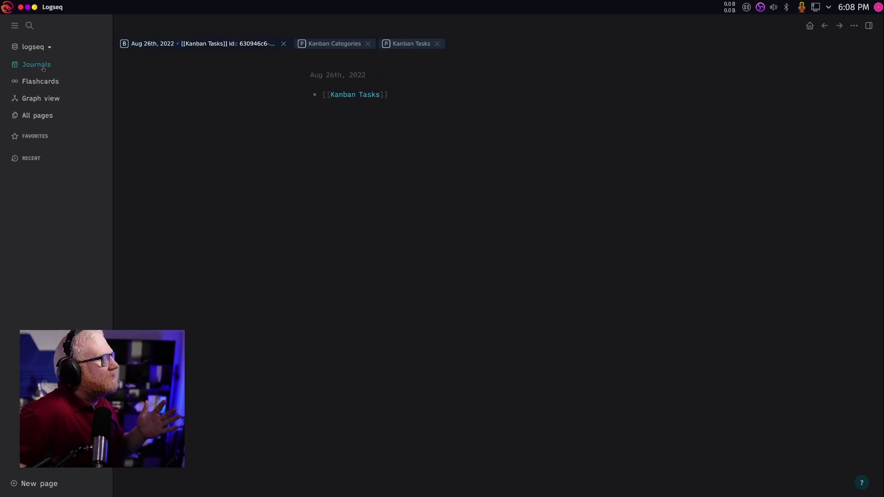
pyautogui.click(322, 43)
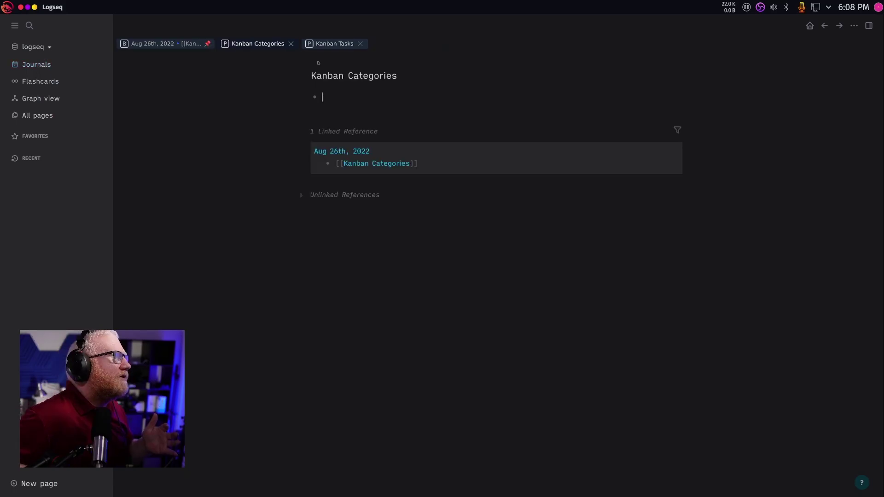
pyautogui.click(333, 44)
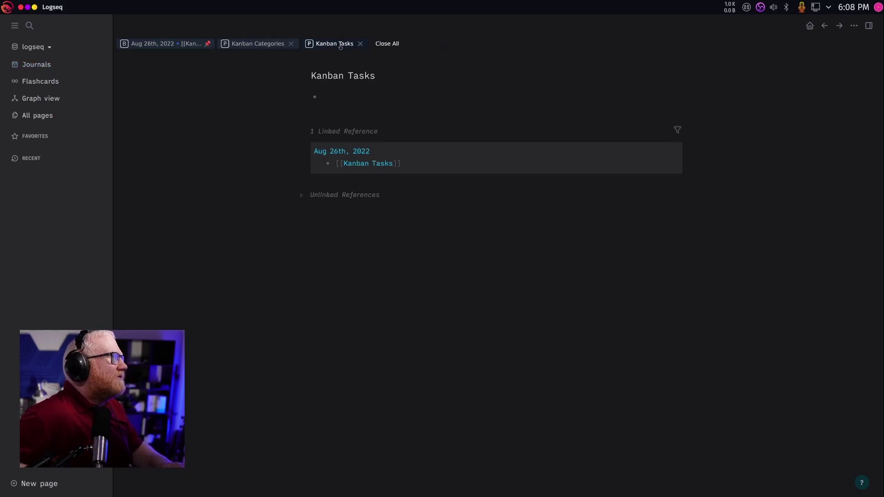
pyautogui.click(360, 44)
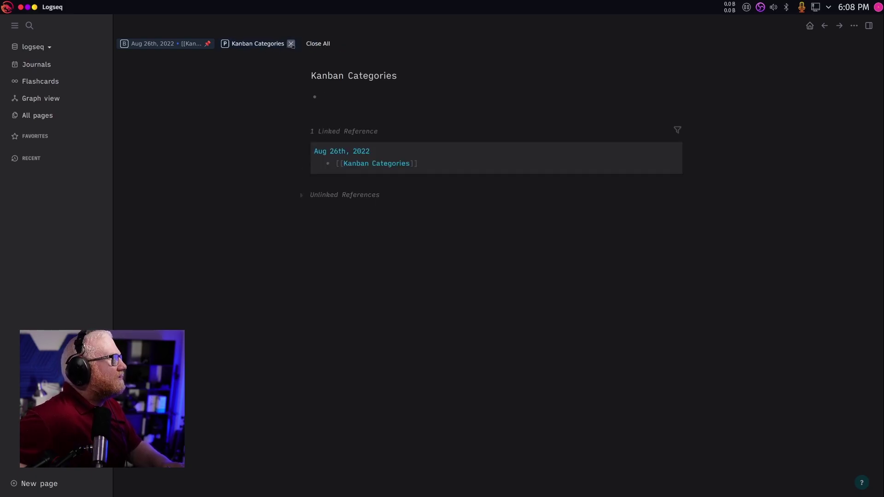
pyautogui.click(159, 43)
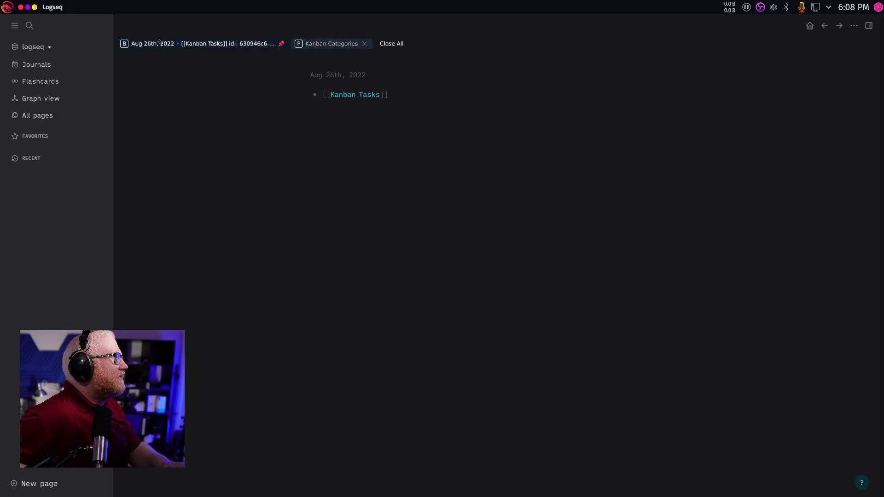
pyautogui.click(355, 95)
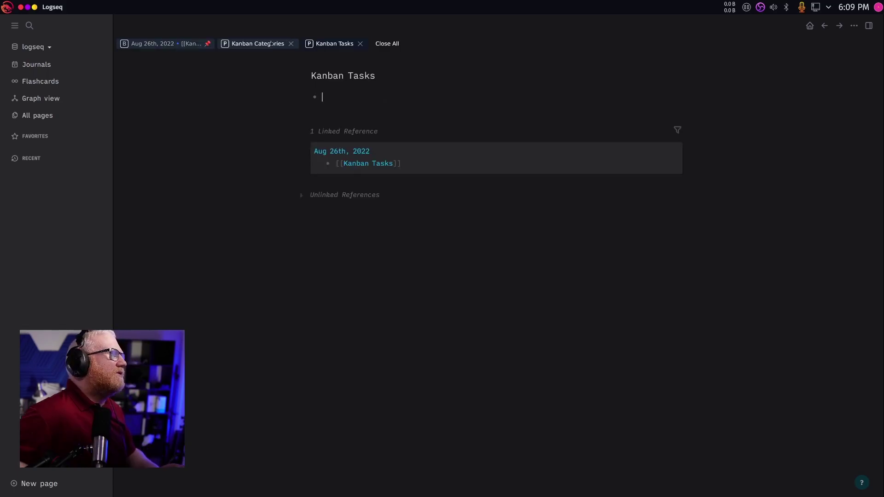
pyautogui.click(180, 47)
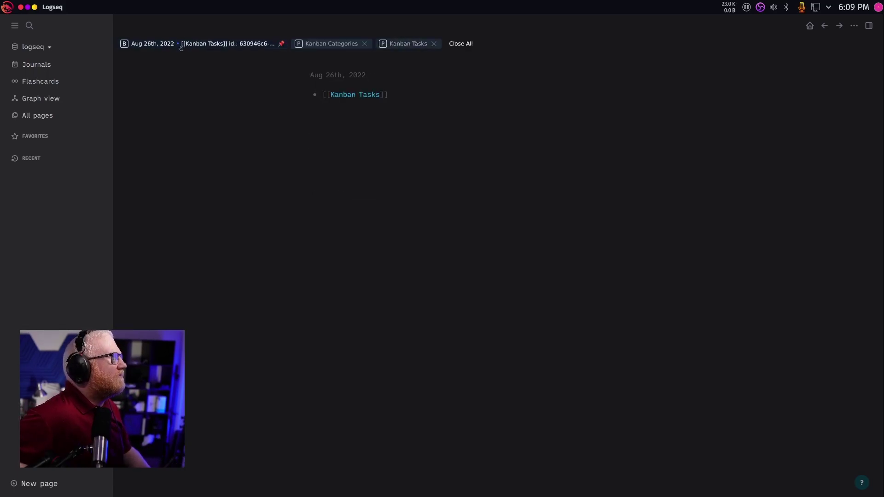
pyautogui.click(39, 72)
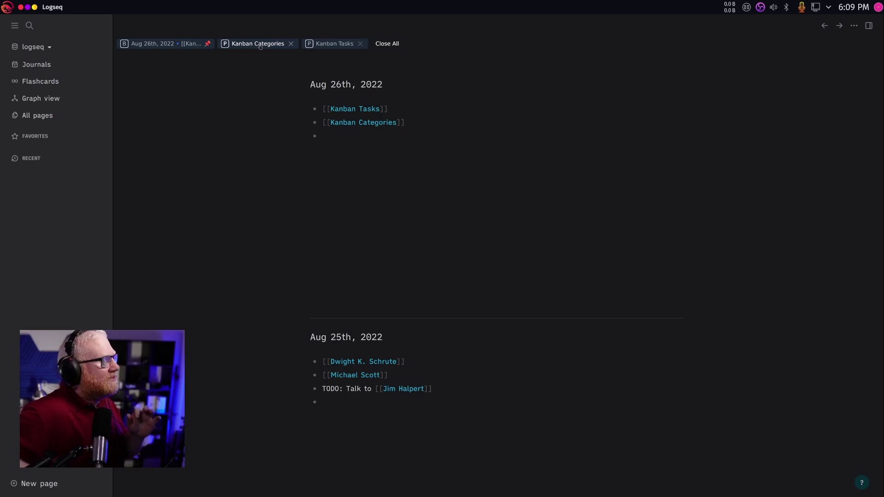
pyautogui.click(189, 44)
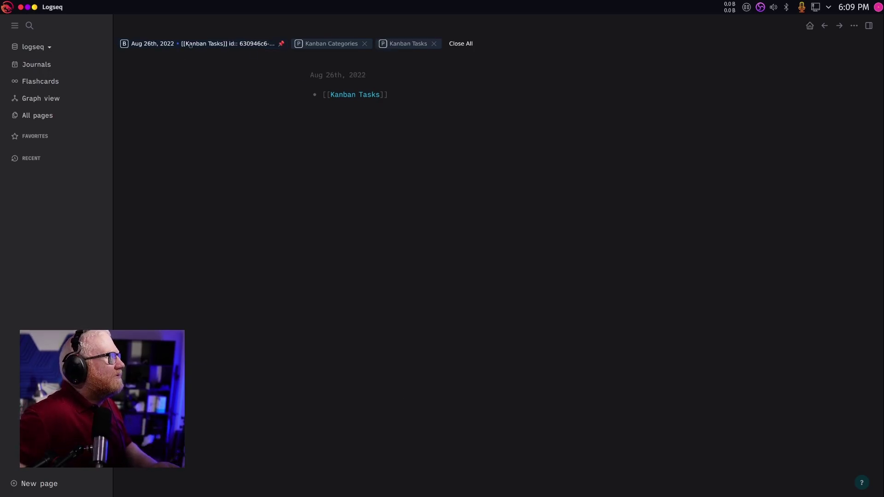
pyautogui.click(320, 44)
pyautogui.click(323, 44)
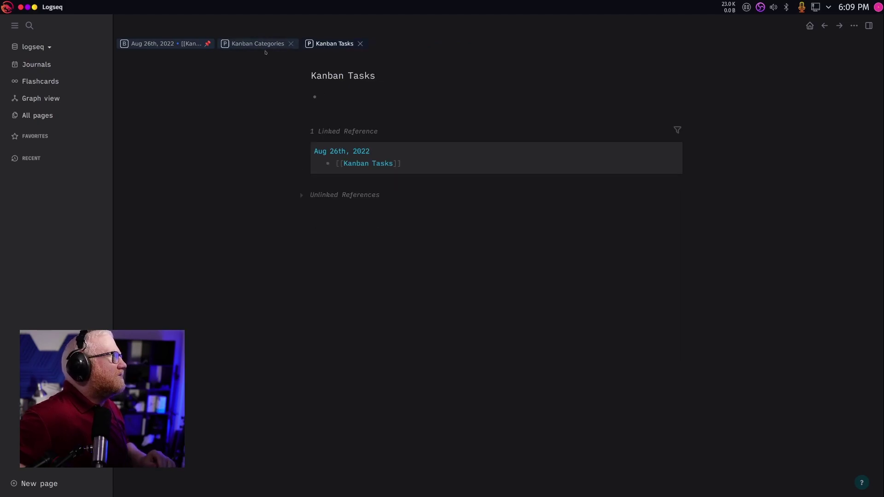
pyautogui.click(261, 43)
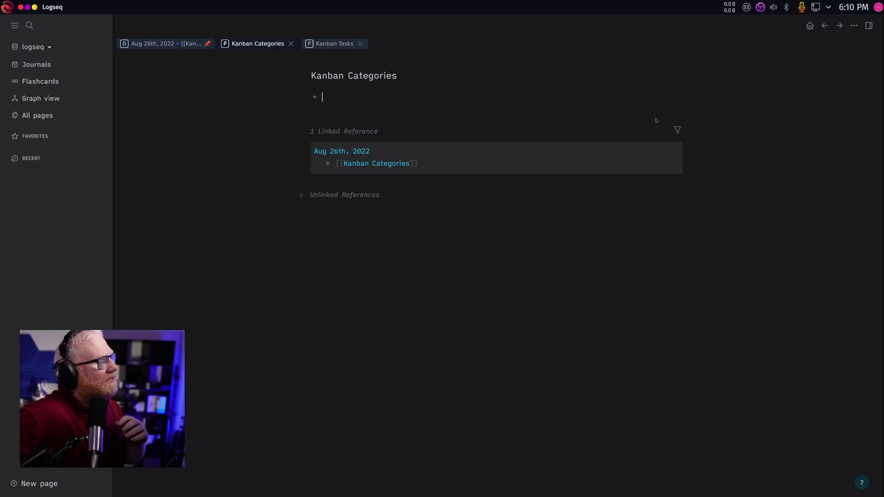
# Step: Insert a kanban renderer into the empty block on Kanban Categories via /kanban
pyautogui.click(497, 96)
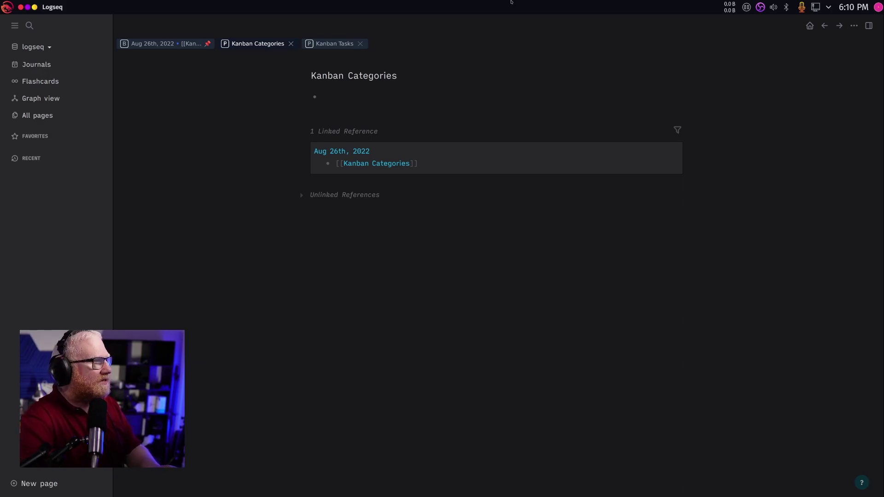
pyautogui.write('/kan')
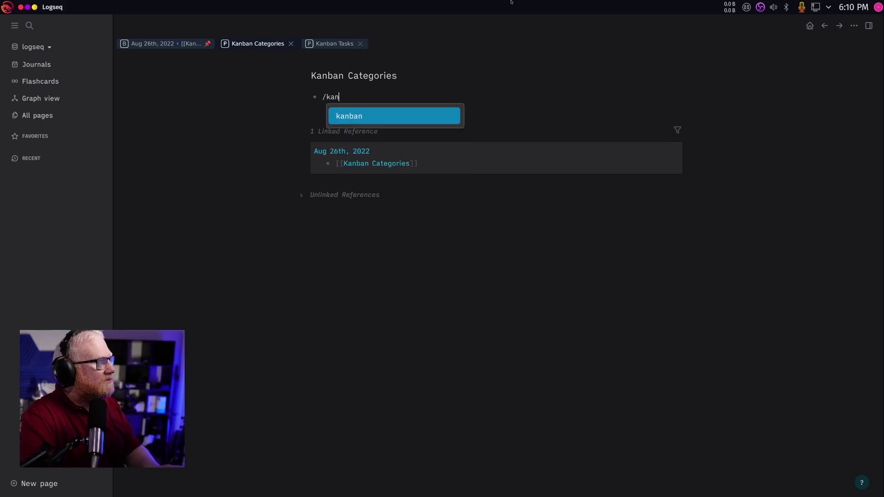
pyautogui.press('Return')
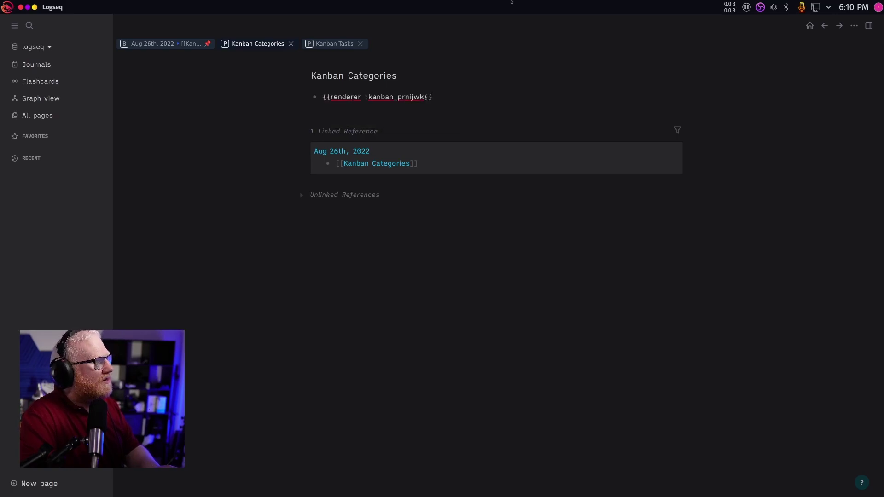
pyautogui.press('Return')
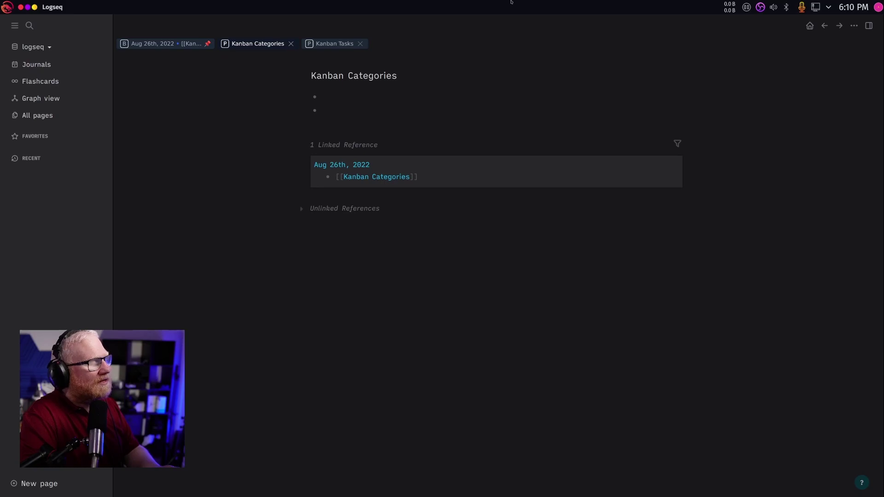
# Step: Add a nested 'data' block with Start, Middle and End as its column children
pyautogui.press('Tab')
pyautogui.write('data')
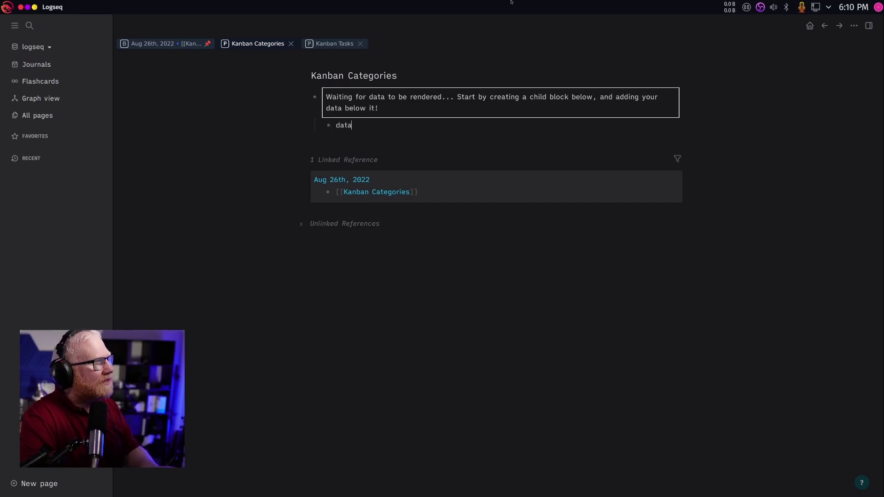
pyautogui.press('Return')
pyautogui.press('Tab')
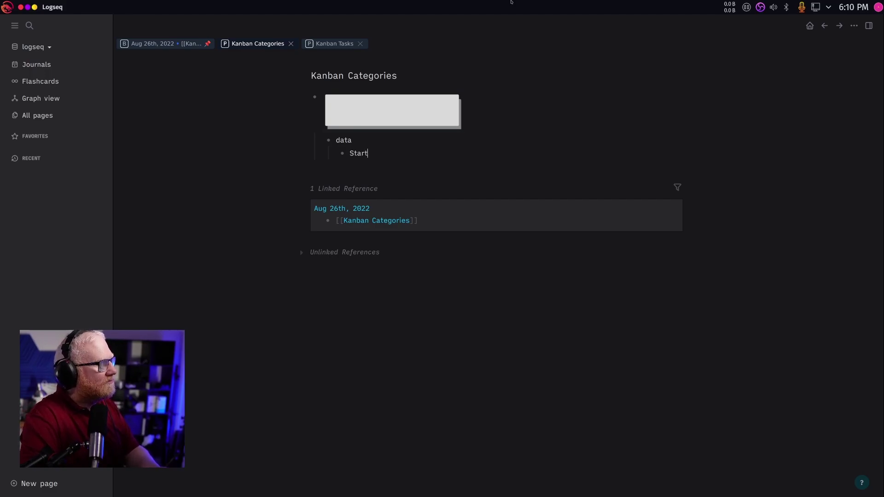
pyautogui.press('Return')
pyautogui.write('Middle')
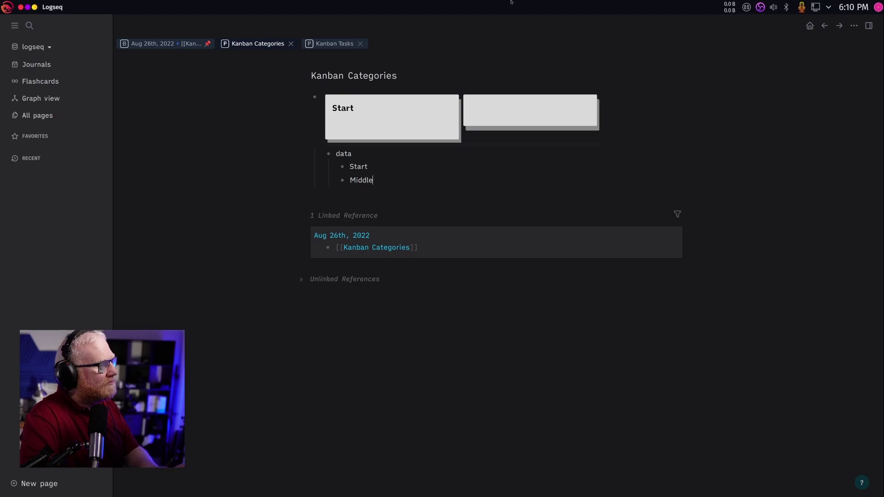
pyautogui.press('Return')
pyautogui.write('End')
pyautogui.press('Return')
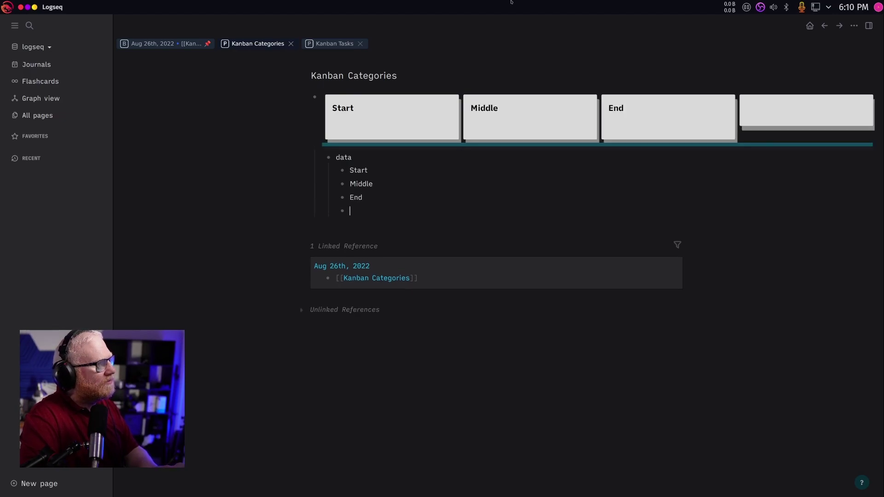
pyautogui.hotkey('ctrl', 'z')
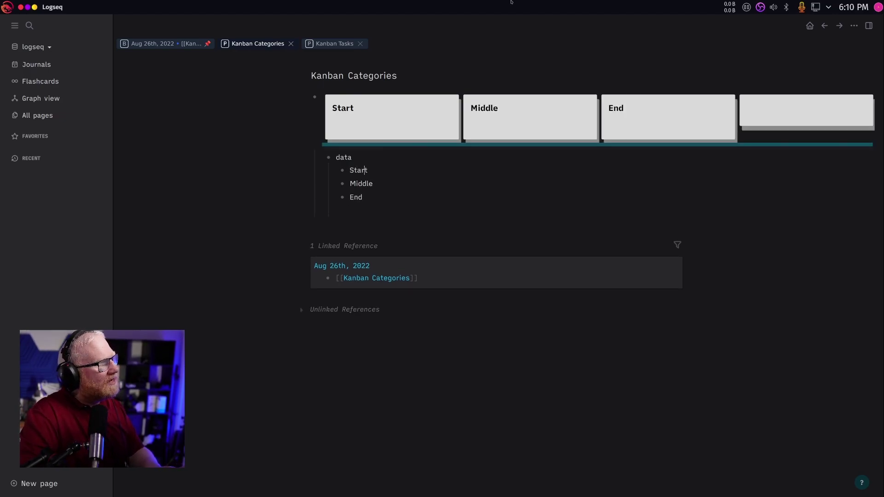
# Step: Add 1st Card, 2nd Card and 3rd Card as child cards under Start
pyautogui.press('Return')
pyautogui.press('Tab')
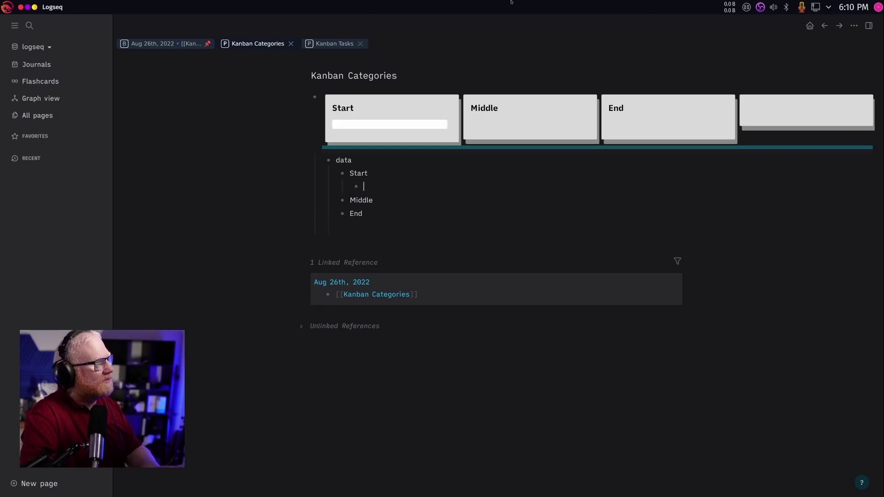
pyautogui.write('1st Carc')
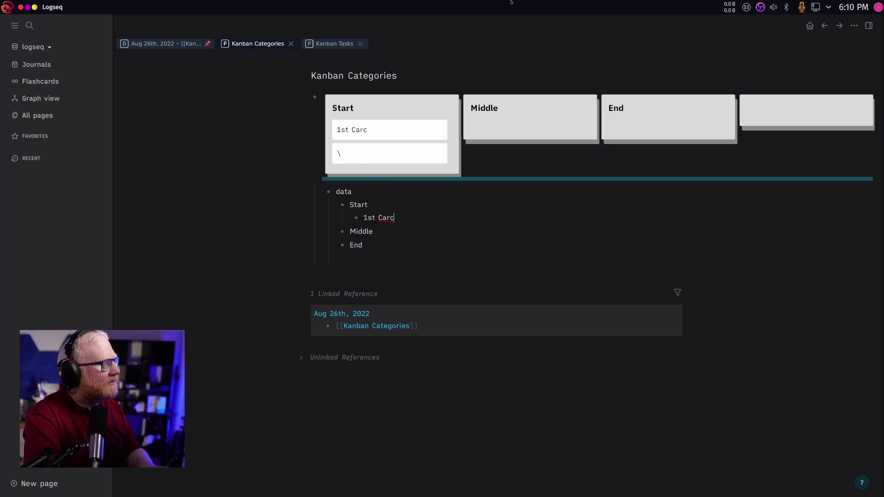
pyautogui.press('BackSpace')
pyautogui.write('d')
pyautogui.press('Return')
pyautogui.write('2nd Card')
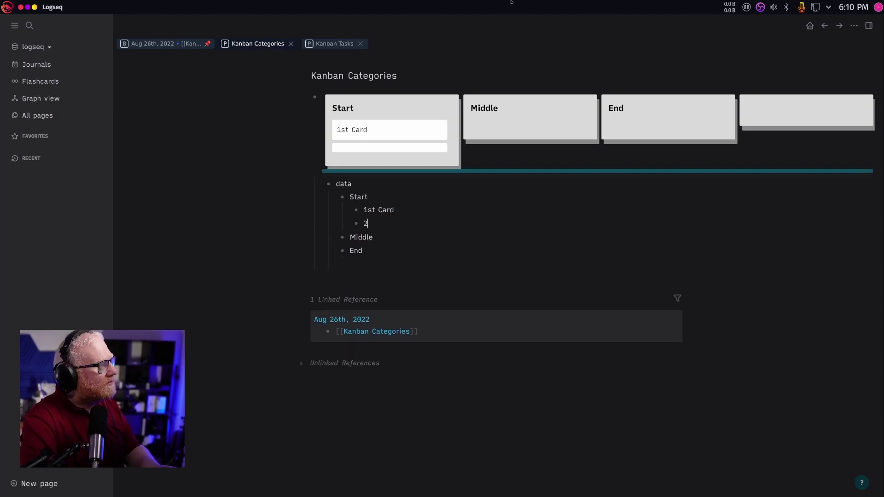
pyautogui.press('Return')
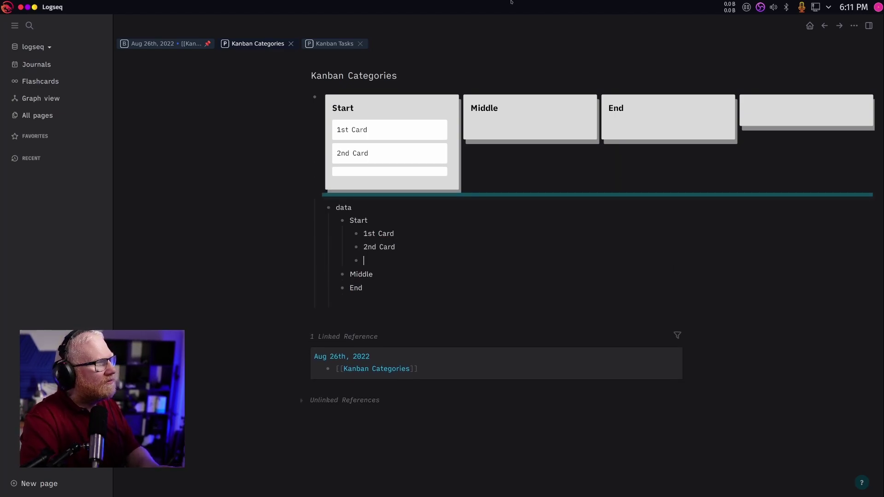
pyautogui.write('3rd Card')
pyautogui.press('Return')
pyautogui.press('BackSpace')
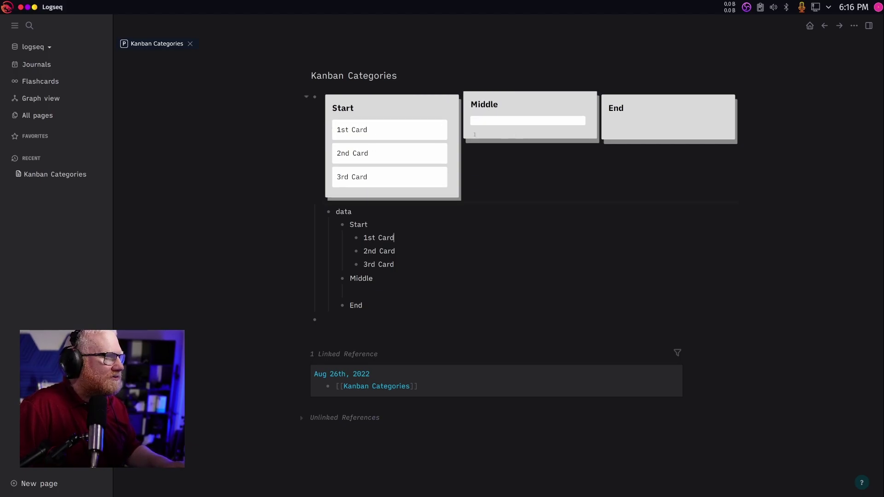
# Step: Cut 1st Card from Start, paste it under Middle, and delete the leftover empty block
pyautogui.tripleClick(378, 237)
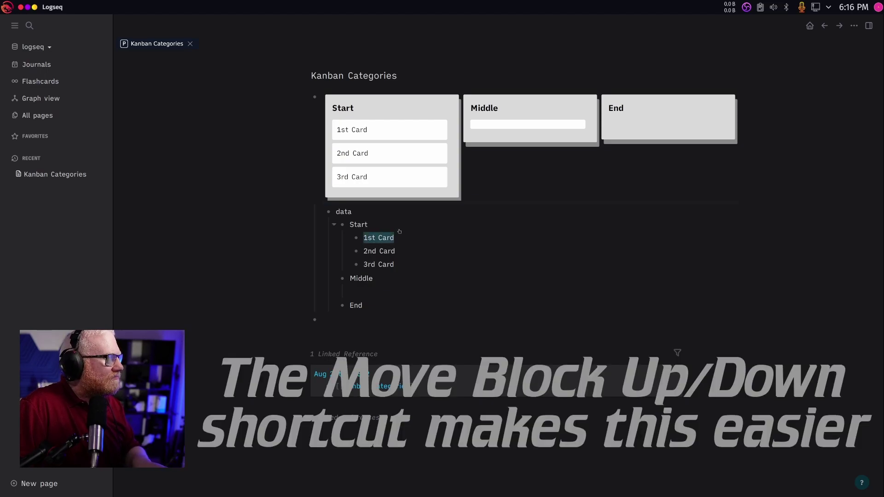
pyautogui.hotkey('ctrl', 'x')
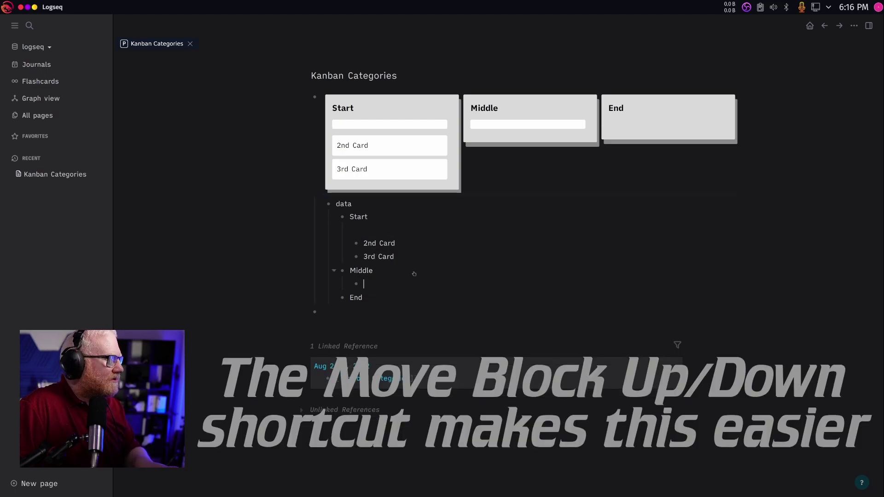
pyautogui.hotkey('ctrl', 'v')
pyautogui.click(395, 233)
pyautogui.press('BackSpace')
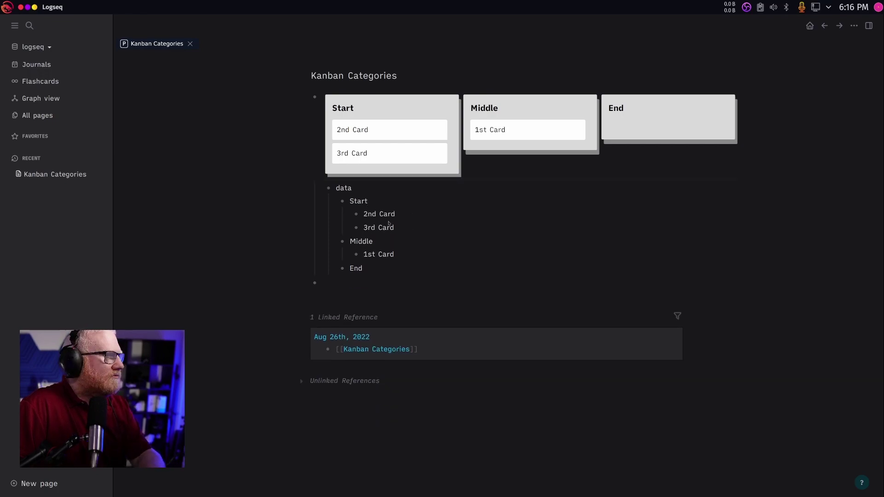
pyautogui.tripleClick(396, 232)
# Step: Add a [[Kanban Tasks]] link card under Middle using autocomplete
pyautogui.click(395, 255)
pyautogui.press('Return')
pyautogui.write('[[kanba')
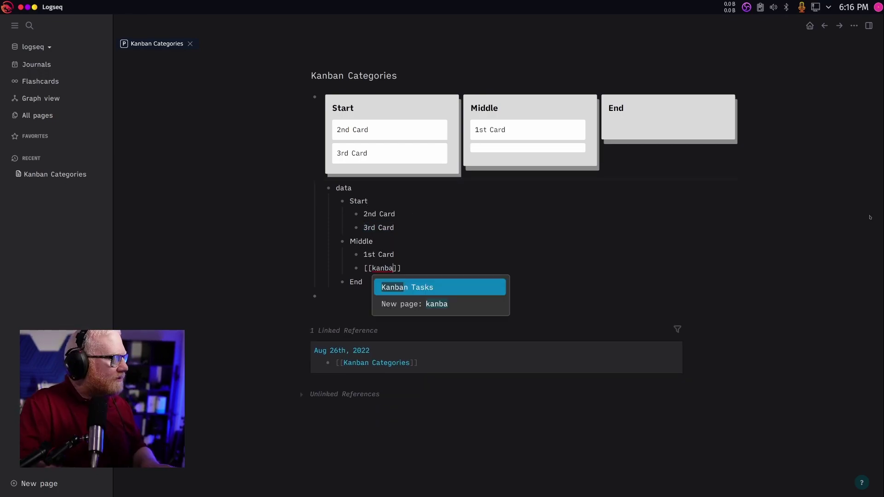
pyautogui.click(472, 296)
pyautogui.press('Down')
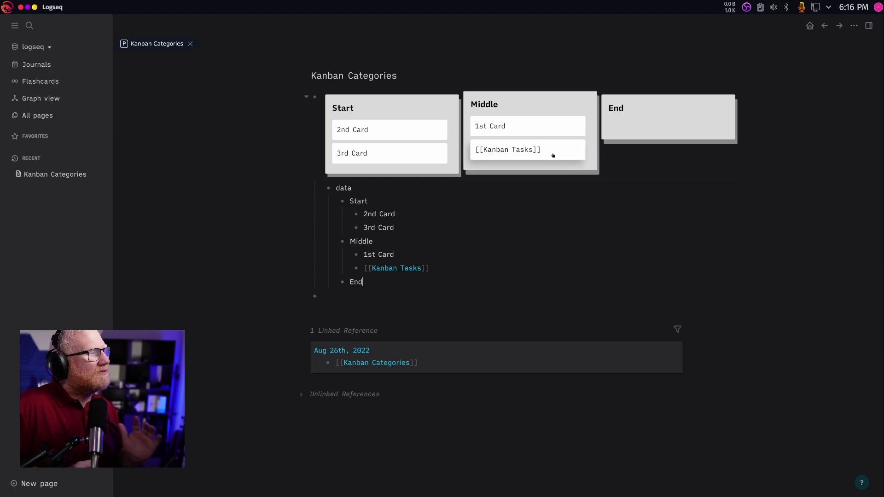
pyautogui.moveTo(552, 156); pyautogui.dragTo(515, 157)
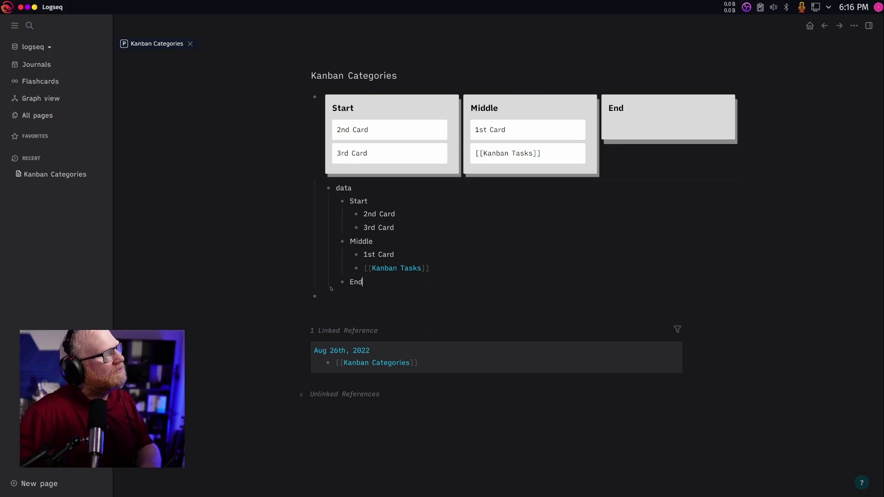
# Step: Open Kanban Tasks from Journals, paste a kanban renderer and add a 'tasks' child block
pyautogui.click(36, 64)
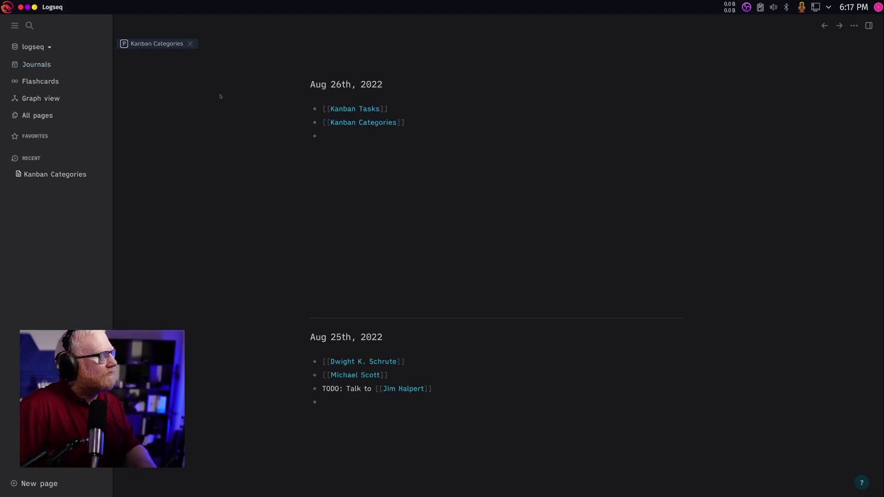
pyautogui.click(362, 109)
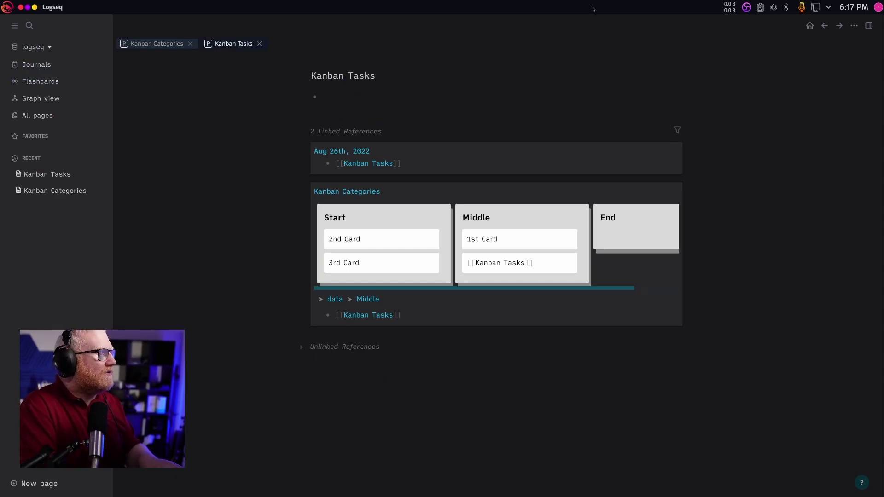
pyautogui.hotkey('ctrl', 'v')
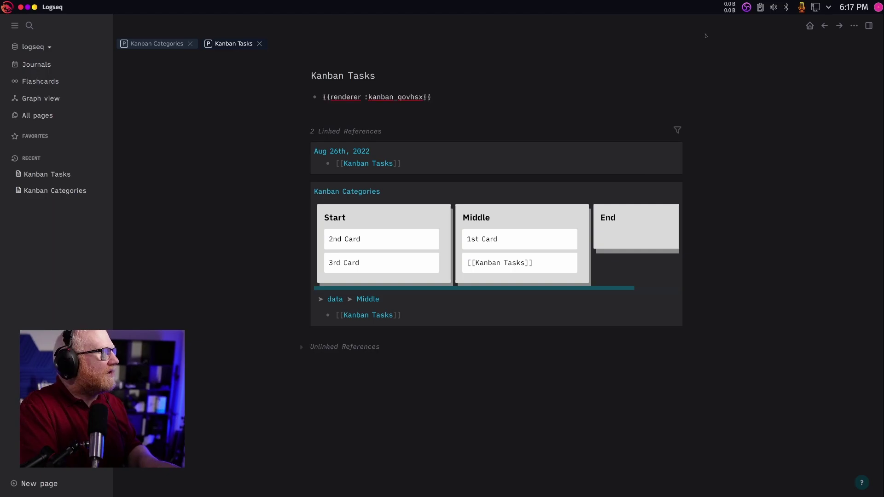
pyautogui.press('Return')
pyautogui.press('Tab')
pyautogui.write('data')
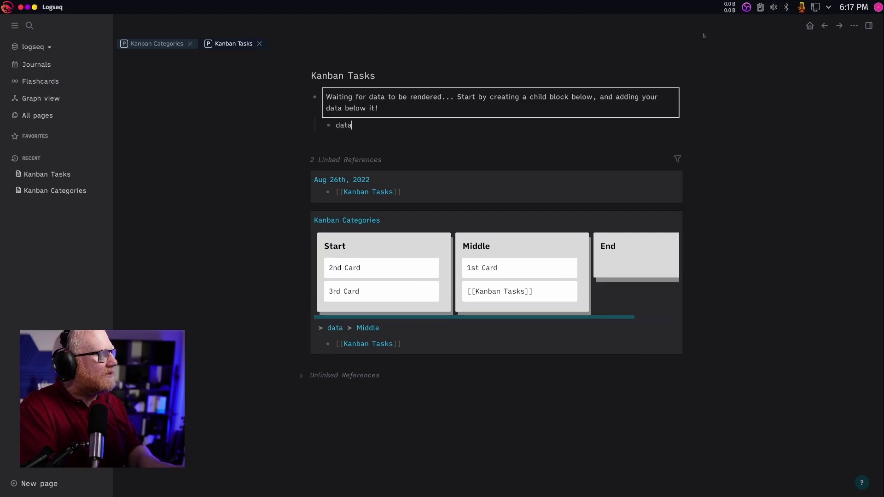
pyautogui.press('BackSpace')
pyautogui.press('BackSpace')
pyautogui.press('BackSpace')
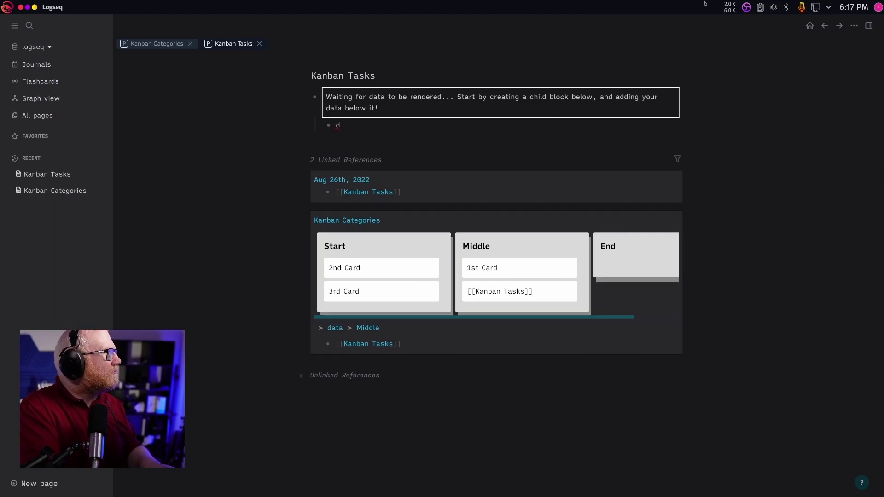
pyautogui.write('tasks')
# Step: Add TODO Task 1, TODO Task 2 and TODO Task 3 under tasks
pyautogui.press('Return')
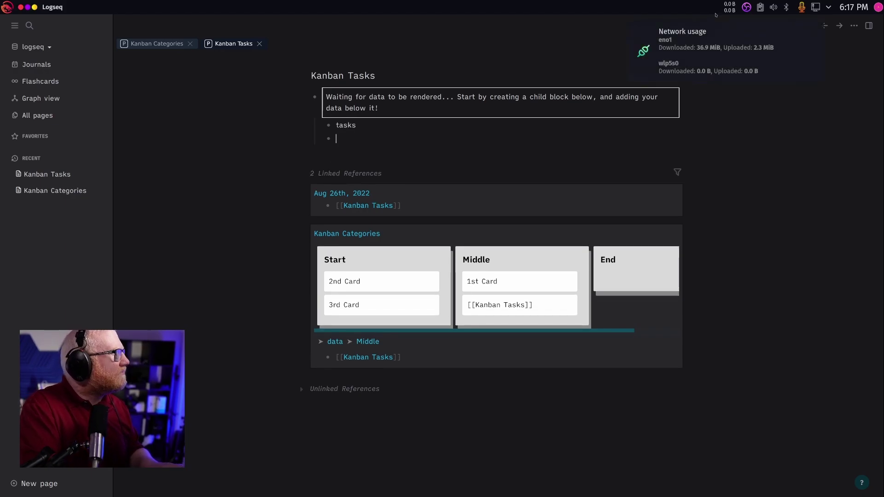
pyautogui.press('Tab')
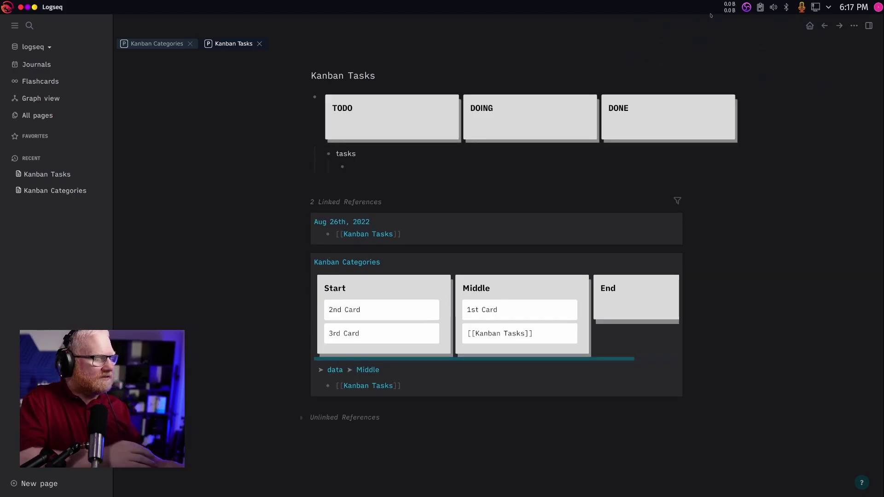
pyautogui.write('TODO')
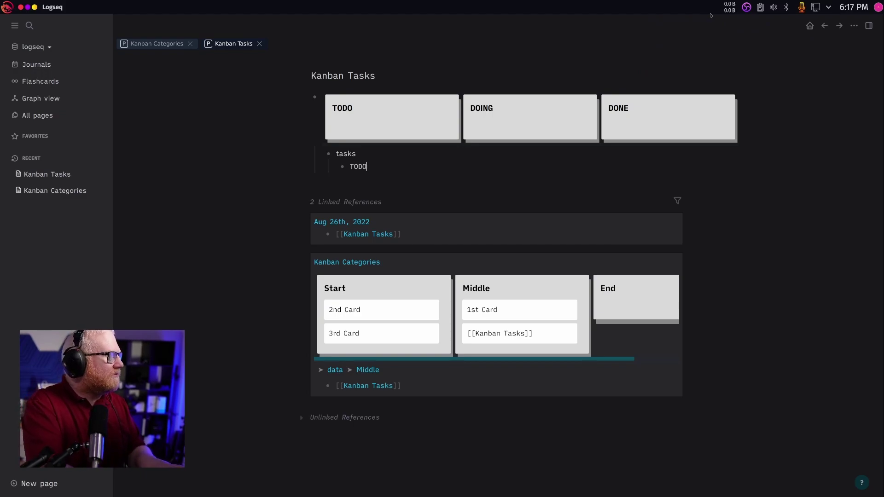
pyautogui.write(' Task 1')
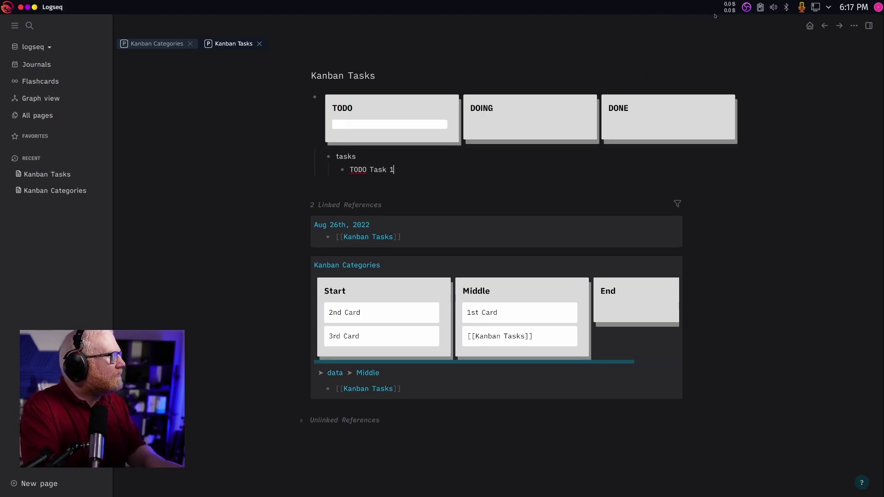
pyautogui.press('Return')
pyautogui.write('TODO ')
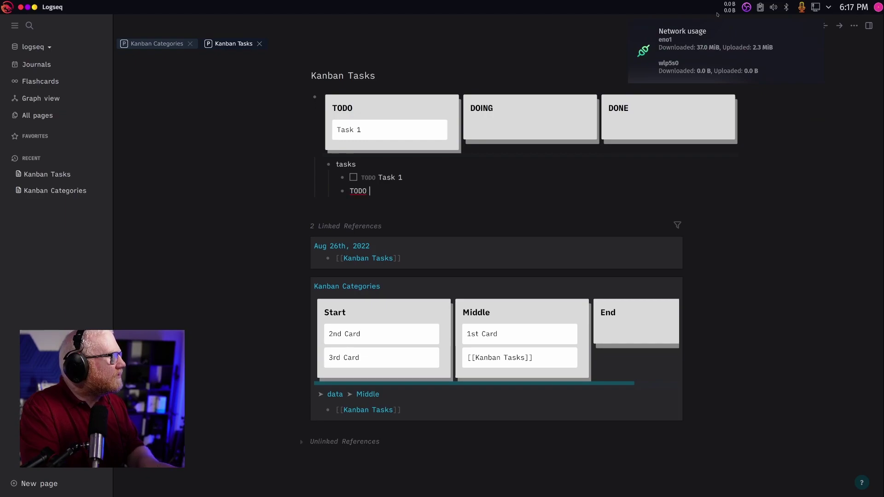
pyautogui.write('Task 2')
pyautogui.press('Return')
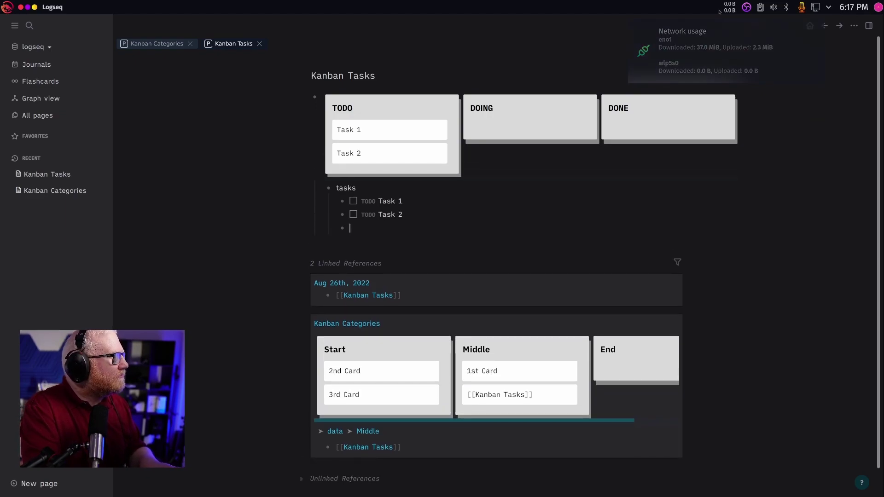
pyautogui.write('TODO Task 3')
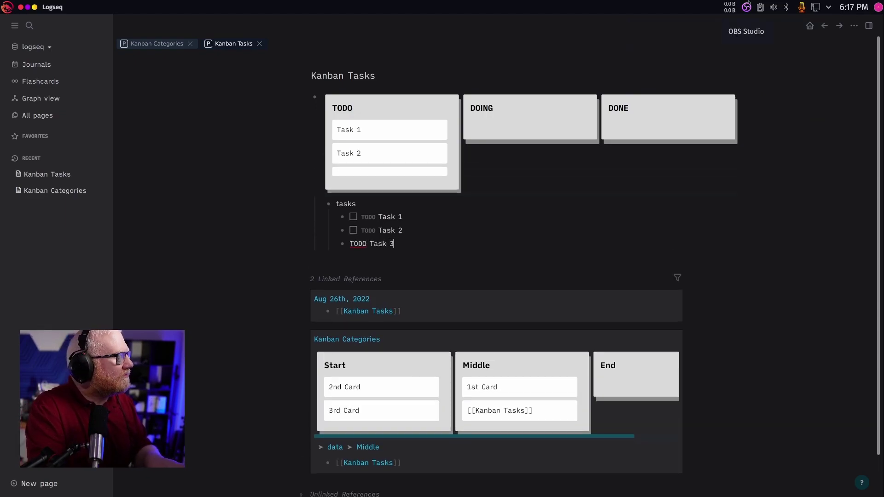
pyautogui.press('Return')
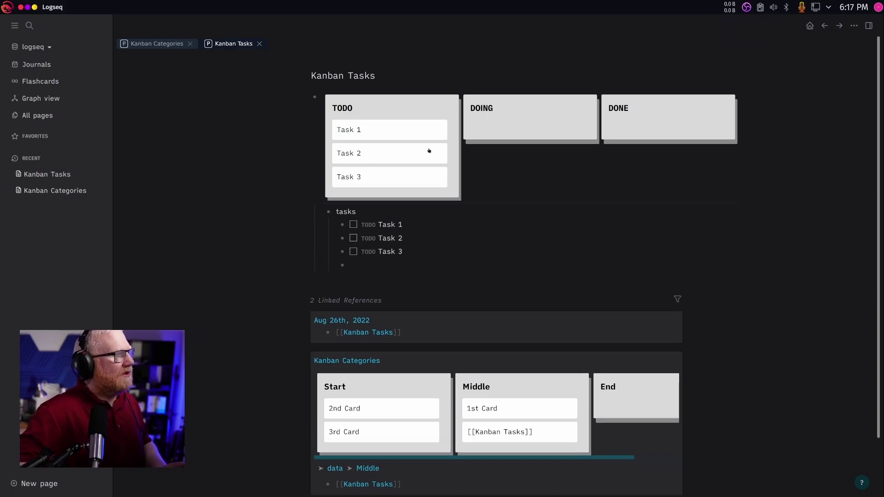
# Step: Advance Task 2 through DOING to DONE, then switch to the plugin's GitHub README
pyautogui.click(370, 240)
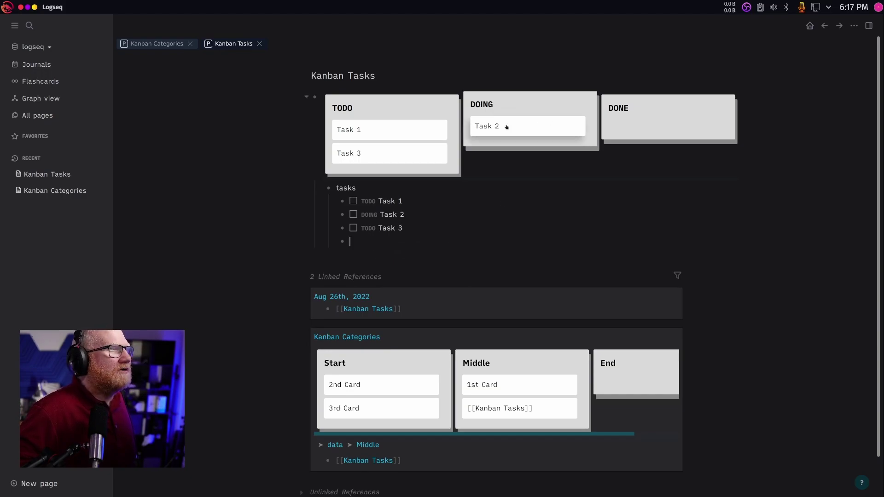
pyautogui.click(353, 215)
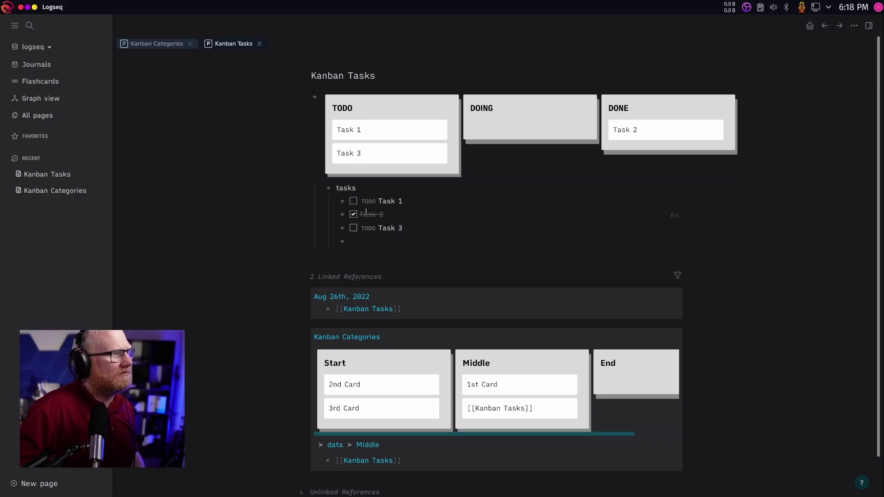
pyautogui.hotkey('alt', 'Tab')
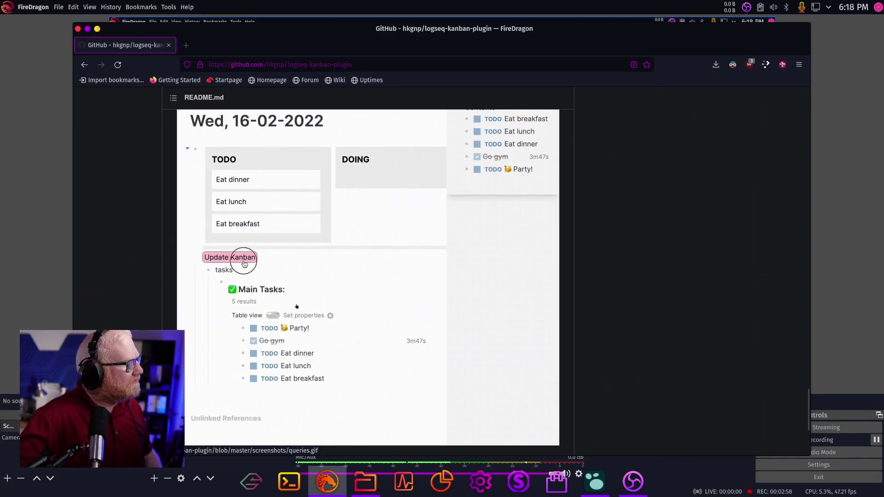
pyautogui.scroll(1, 297, 306)
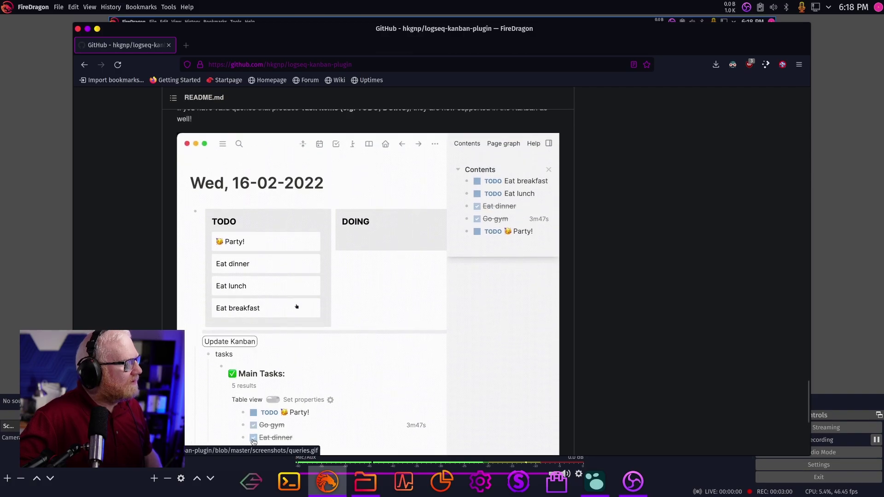
pyautogui.scroll(-3, 297, 306)
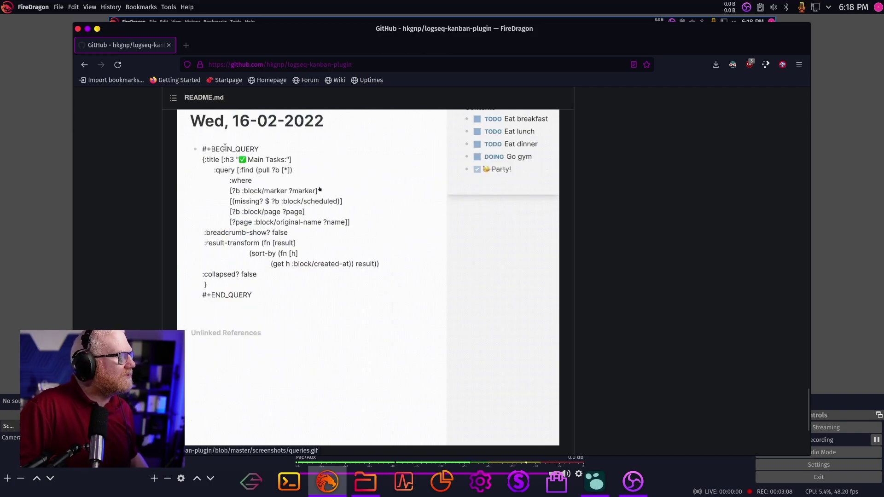
pyautogui.scroll(2, 247, 251)
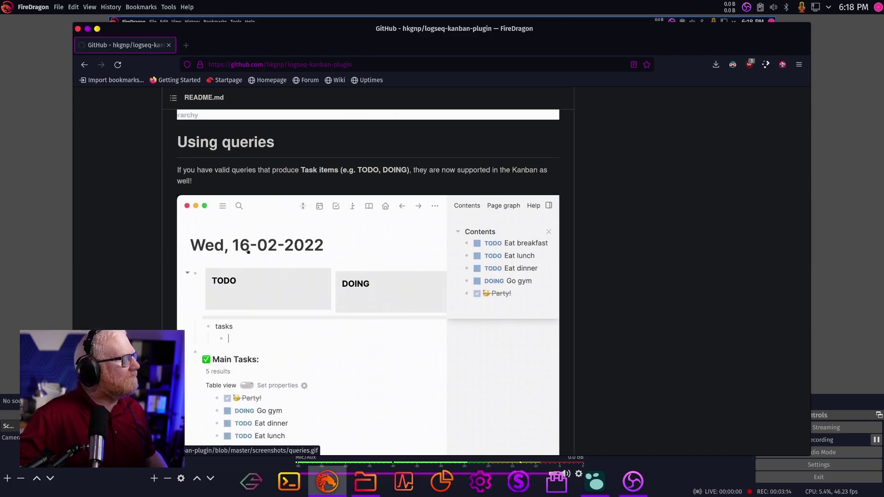
pyautogui.scroll(-4, 247, 254)
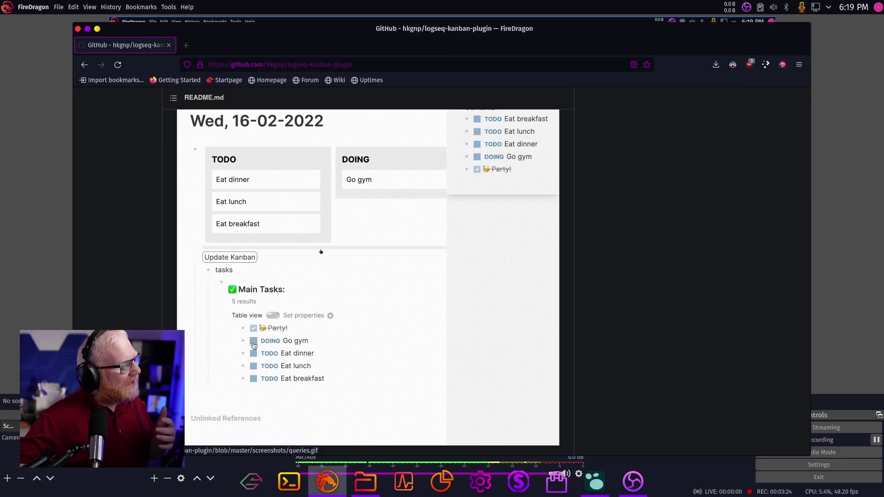
# Step: Maximize the FireDragon window showing the logseq-kanban-plugin README
pyautogui.doubleClick(278, 33)
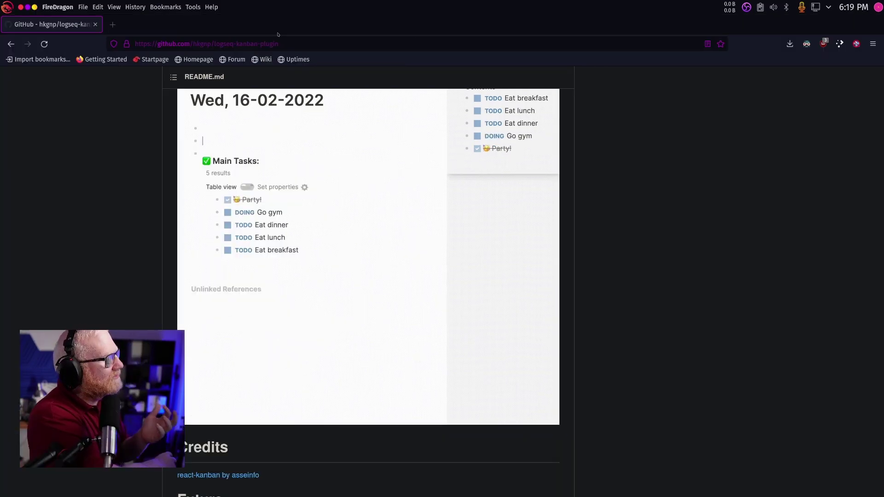